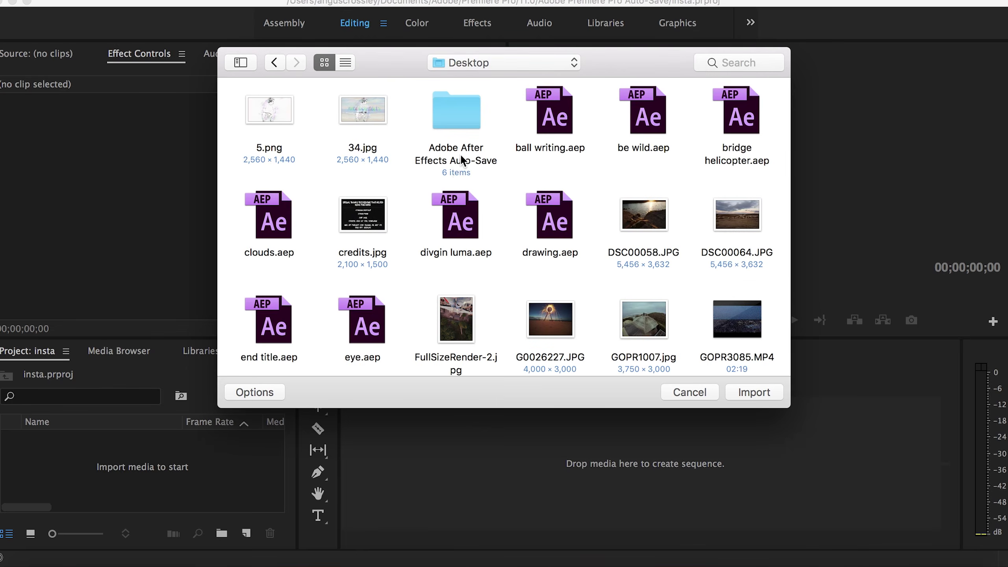
Import the Tut footage folder from the Desktop into the project.
{"action": "scroll", "coordinate": [455, 171], "scroll_direction": "down", "scroll_amount": 10}
{"action": "scroll", "coordinate": [458, 172], "scroll_direction": "down", "scroll_amount": 10}
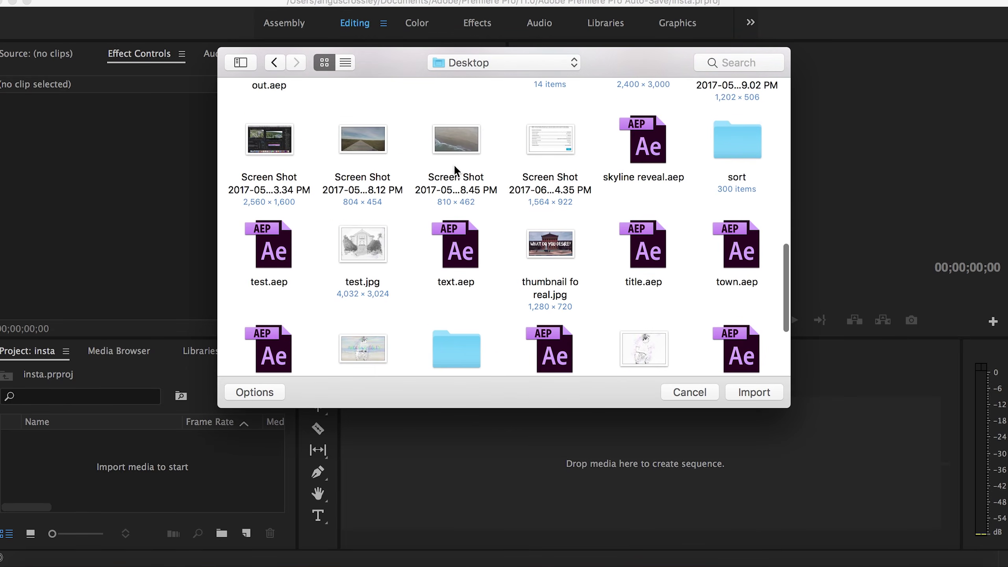
{"action": "left_click", "coordinate": [457, 182]}
{"action": "left_click", "coordinate": [766, 391]}
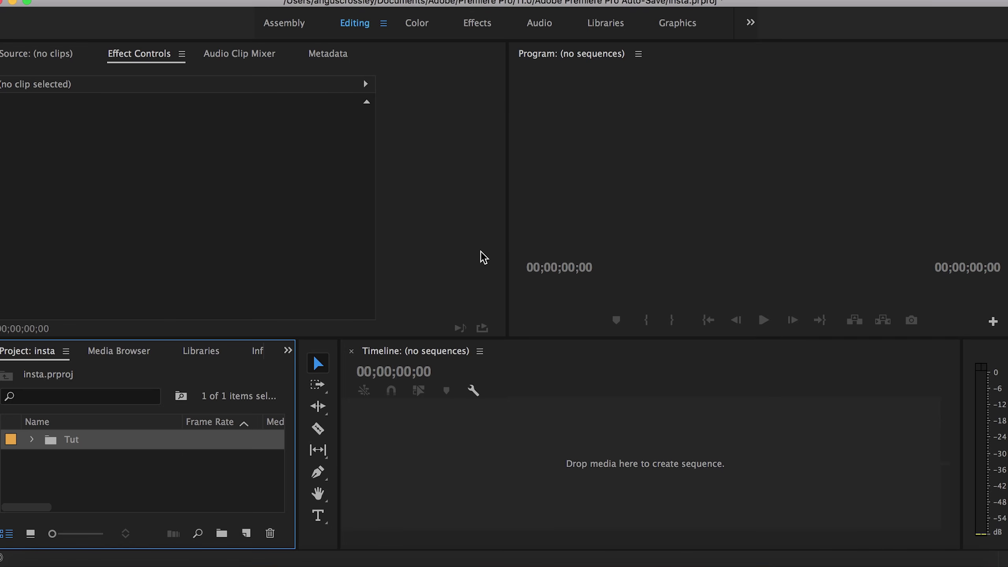
{"action": "key", "text": "super+i"}
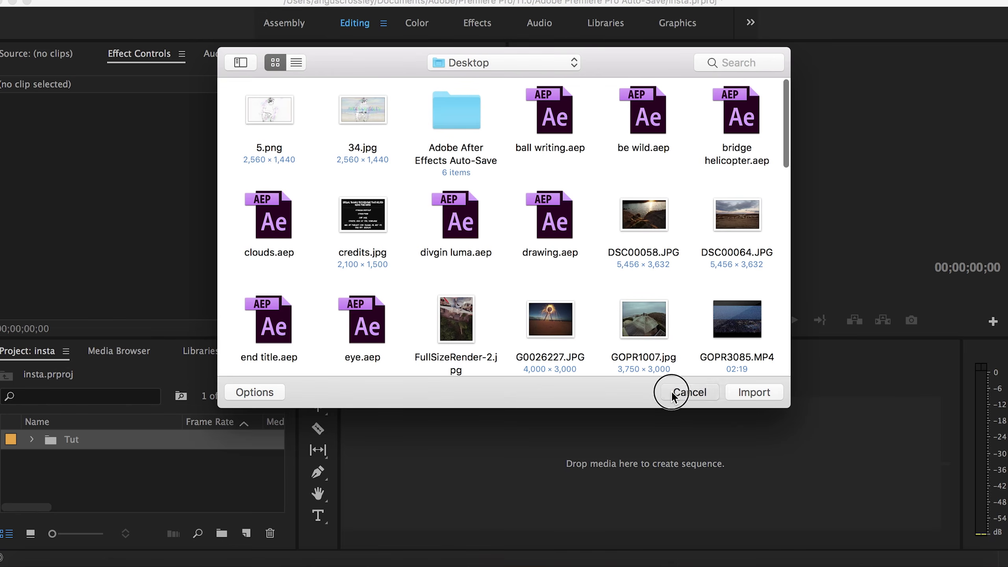
{"action": "left_click", "coordinate": [672, 395]}
Create a sequence from all the clips in the Tut bin and close the bin window.
{"action": "double_click", "coordinate": [54, 445]}
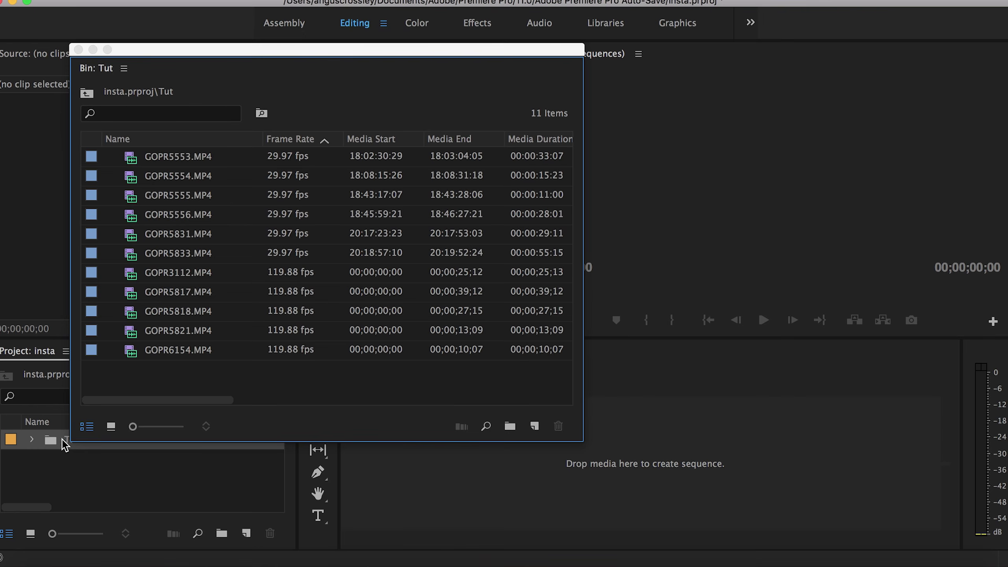
{"action": "key", "text": "super+a"}
{"action": "left_click_drag", "start_coordinate": [180, 228], "coordinate": [720, 464]}
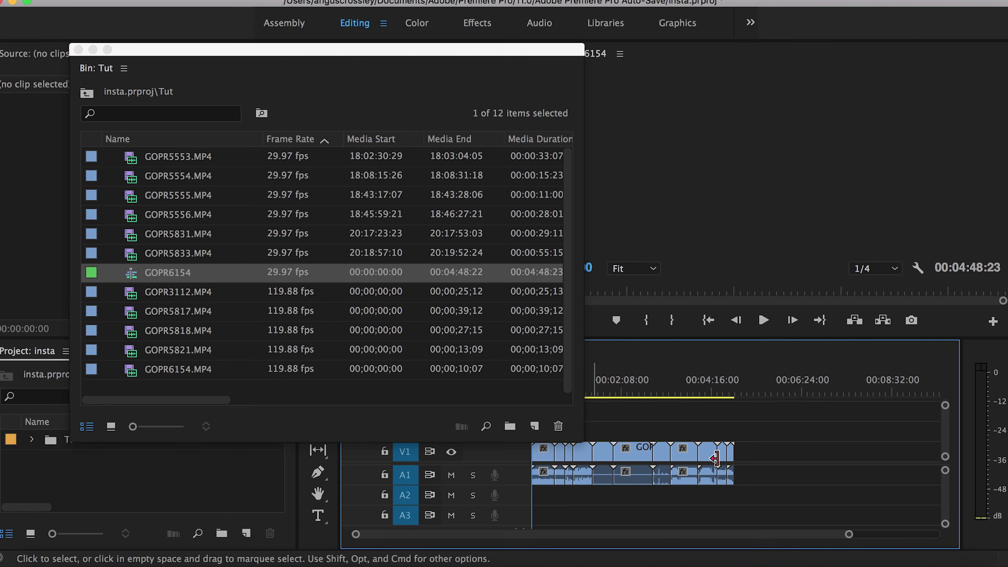
{"action": "left_click", "coordinate": [79, 50]}
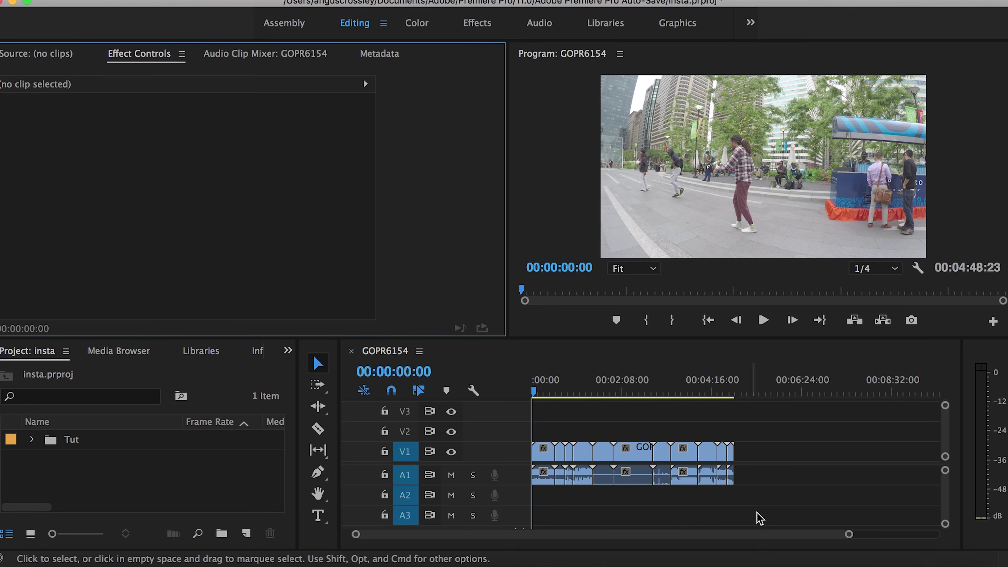
Delete the original camera audio of all clips from track A1, keeping the video clips.
{"action": "left_click_drag", "start_coordinate": [752, 472], "coordinate": [525, 491]}
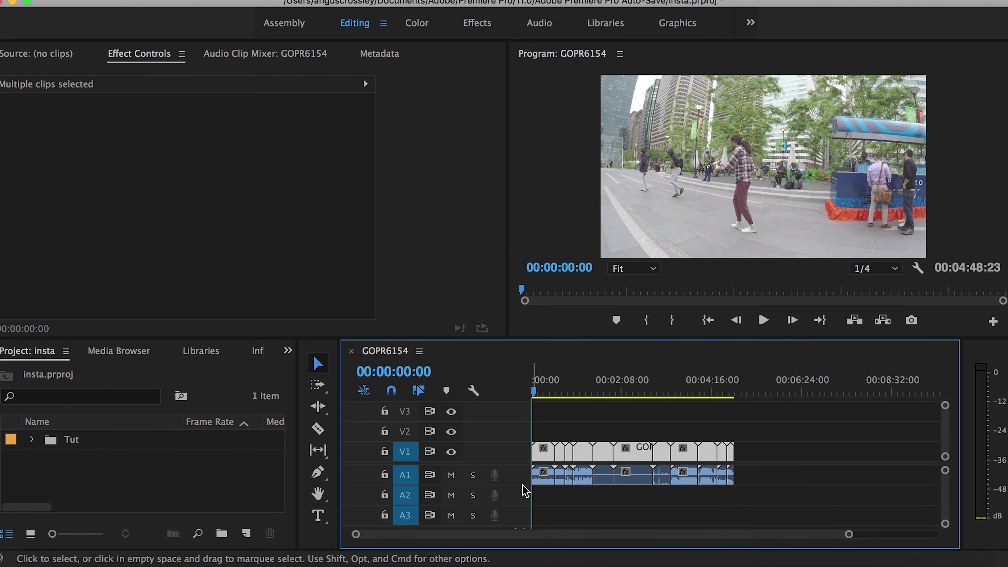
{"action": "left_click_drag", "start_coordinate": [754, 476], "coordinate": [527, 492]}
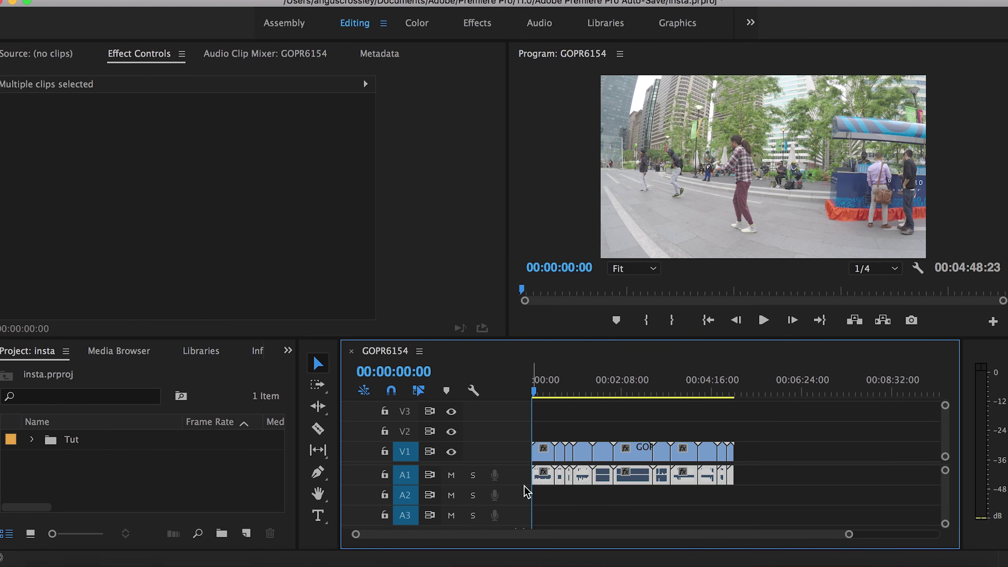
{"action": "key", "text": "Delete"}
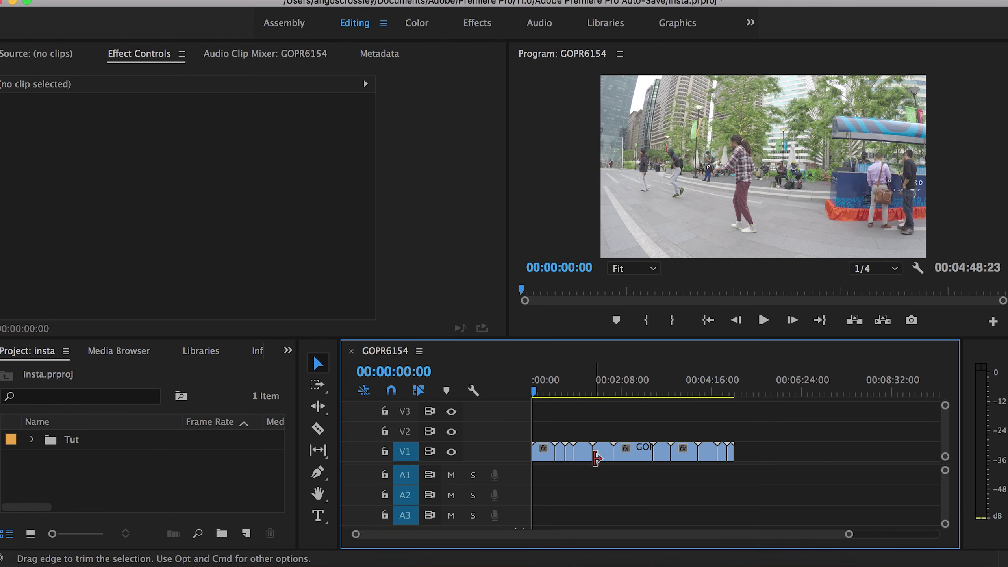
Scrub through the sequence to review the footage in each clip on V1.
{"action": "scroll", "coordinate": [567, 434], "scroll_direction": "up", "scroll_amount": 2}
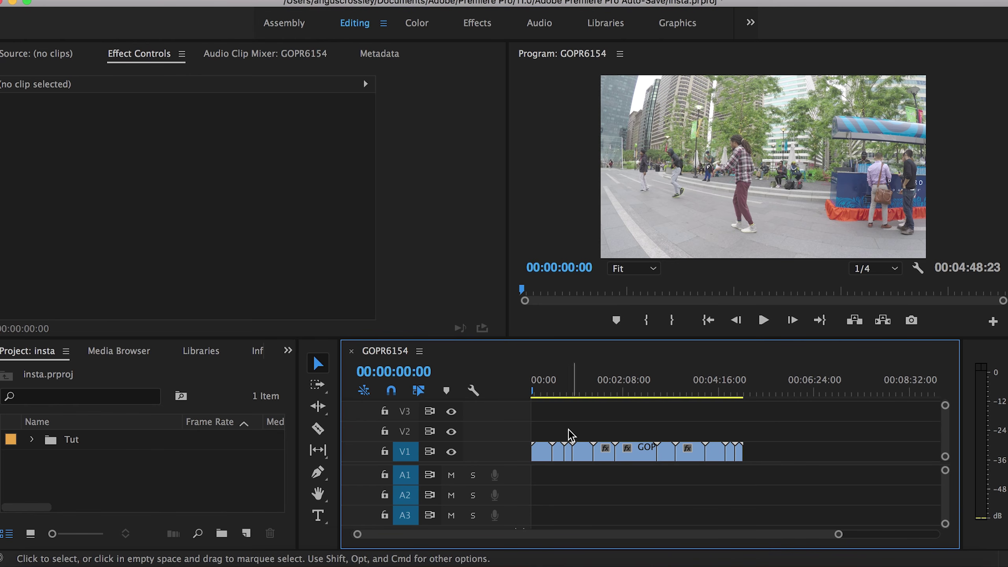
{"action": "left_click", "coordinate": [542, 391]}
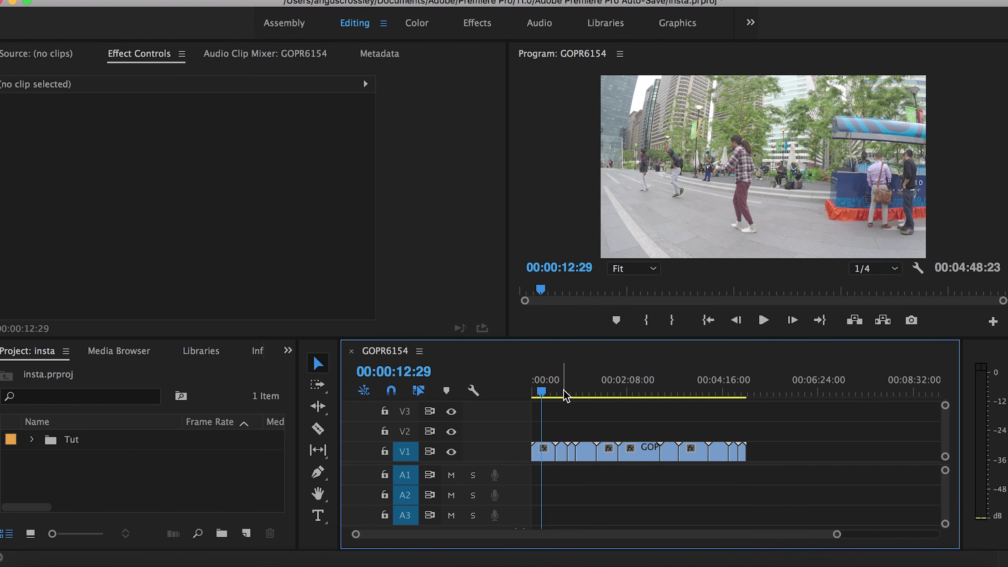
{"action": "left_click", "coordinate": [566, 395]}
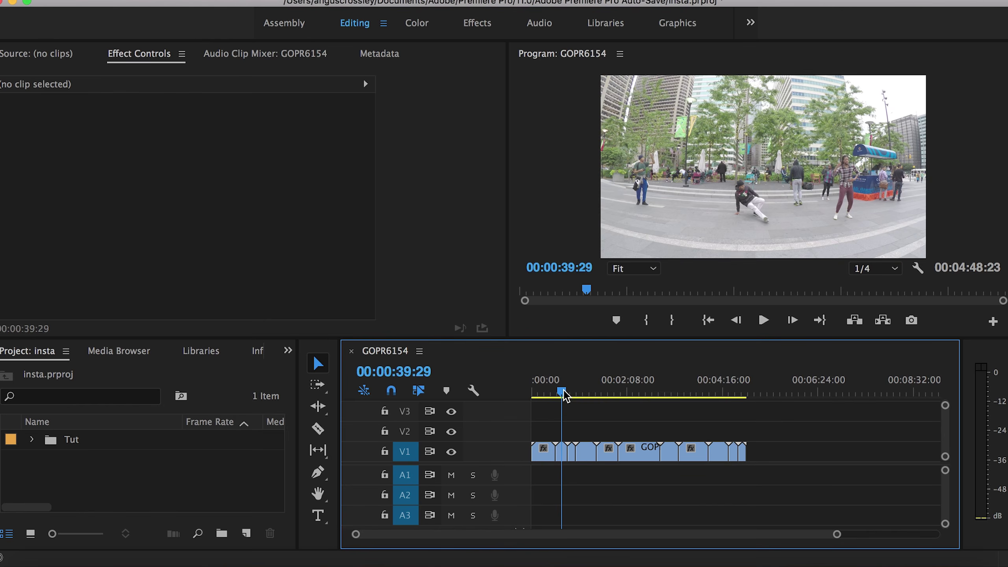
{"action": "left_click_drag", "start_coordinate": [579, 398], "coordinate": [635, 395]}
{"action": "left_click", "coordinate": [667, 396]}
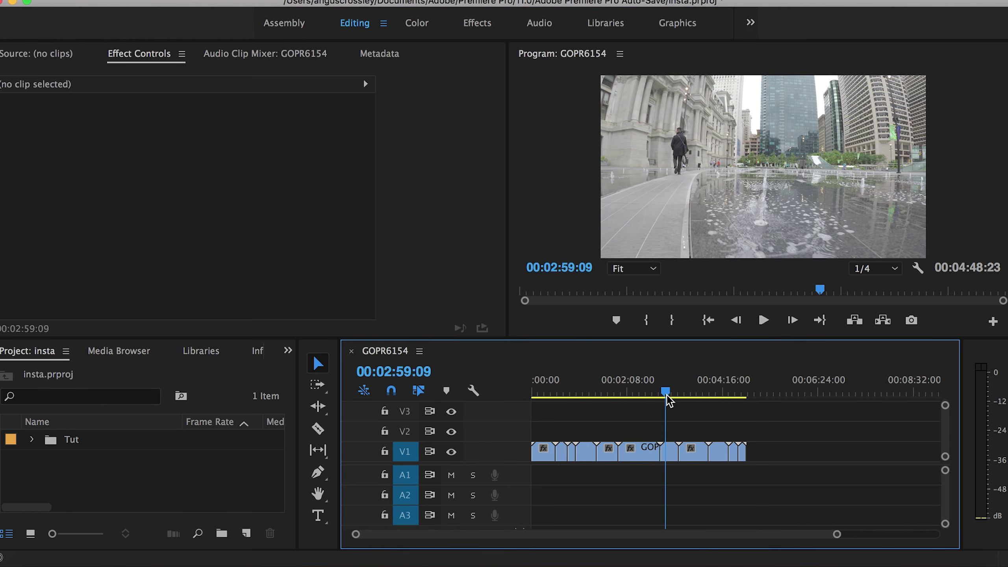
{"action": "left_click", "coordinate": [690, 396]}
{"action": "left_click", "coordinate": [719, 396]}
{"action": "left_click", "coordinate": [738, 396]}
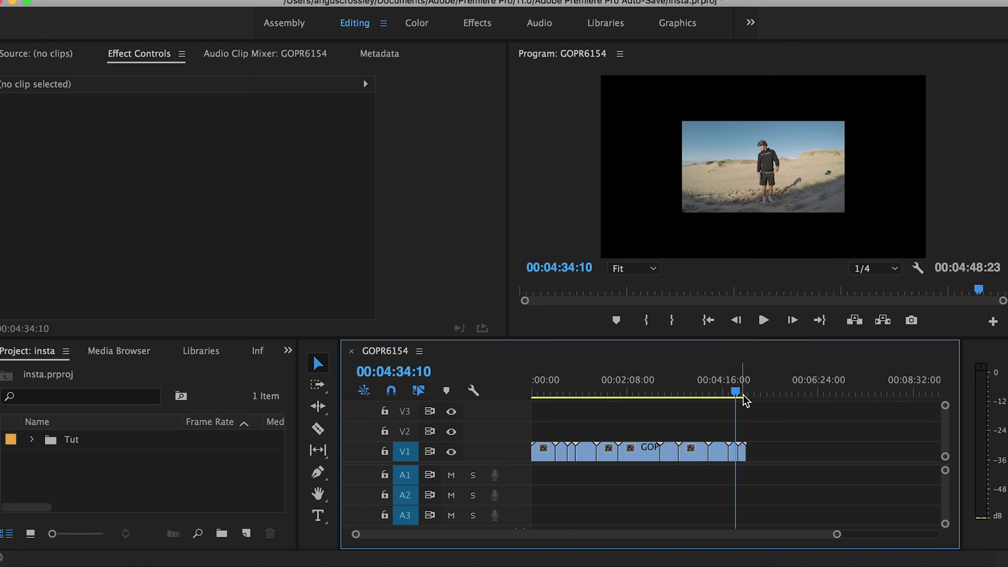
{"action": "left_click", "coordinate": [602, 395]}
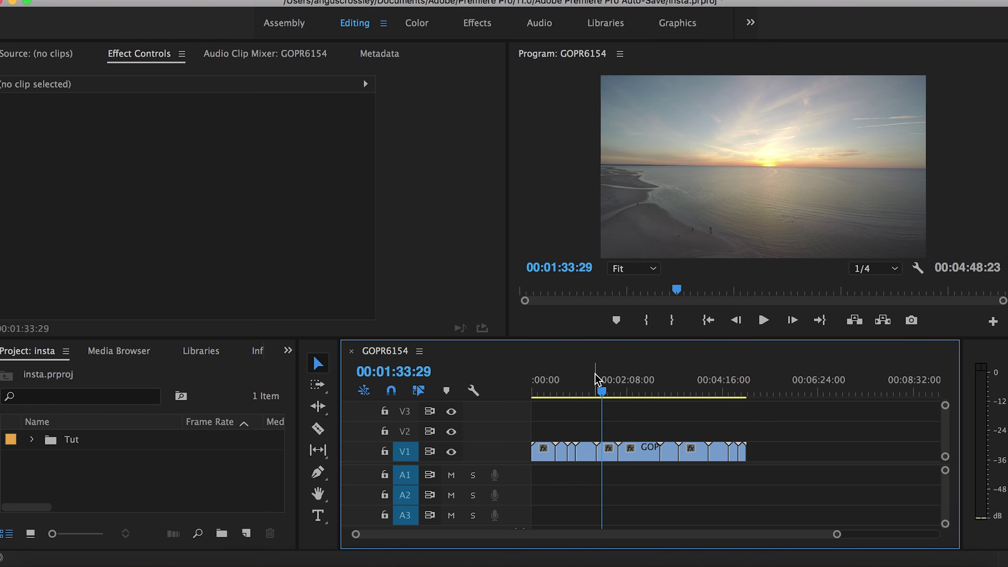
Import the Troye Sivan song 01 Wild (feat. Alessia Cara) [Young Bombs Remix].m4a from the iTunes media library.
{"action": "key", "text": "super+i"}
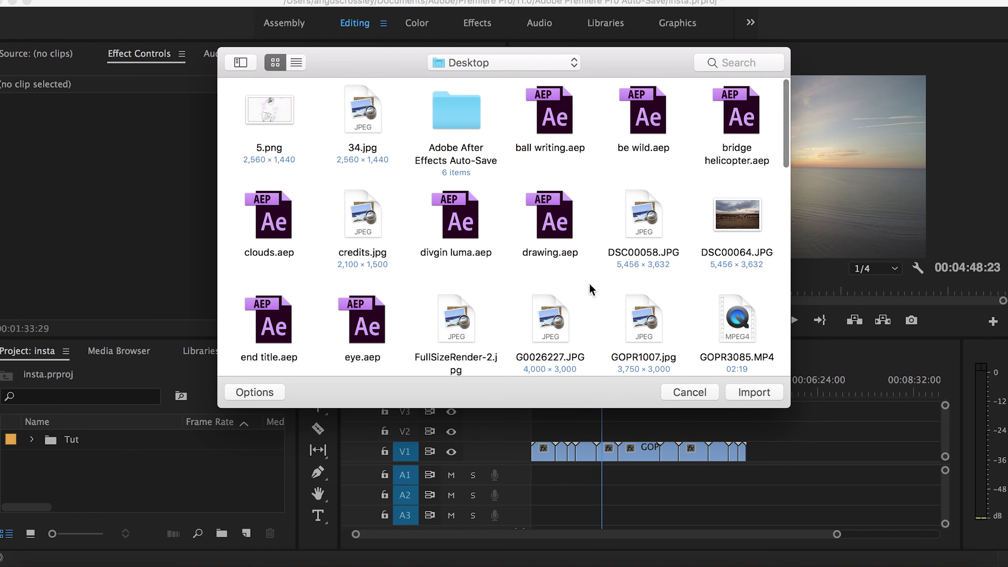
{"action": "left_click", "coordinate": [475, 63]}
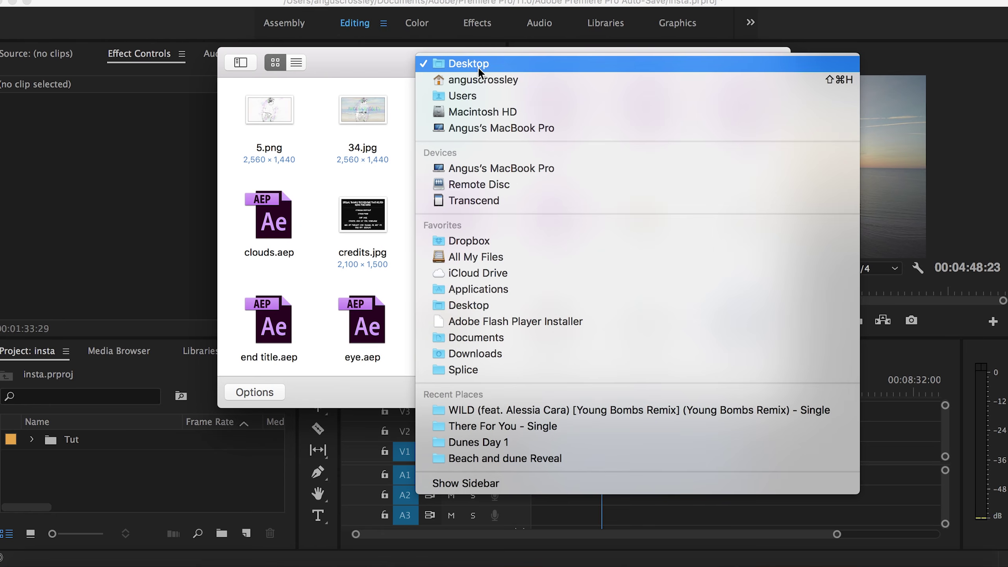
{"action": "left_click", "coordinate": [468, 80]}
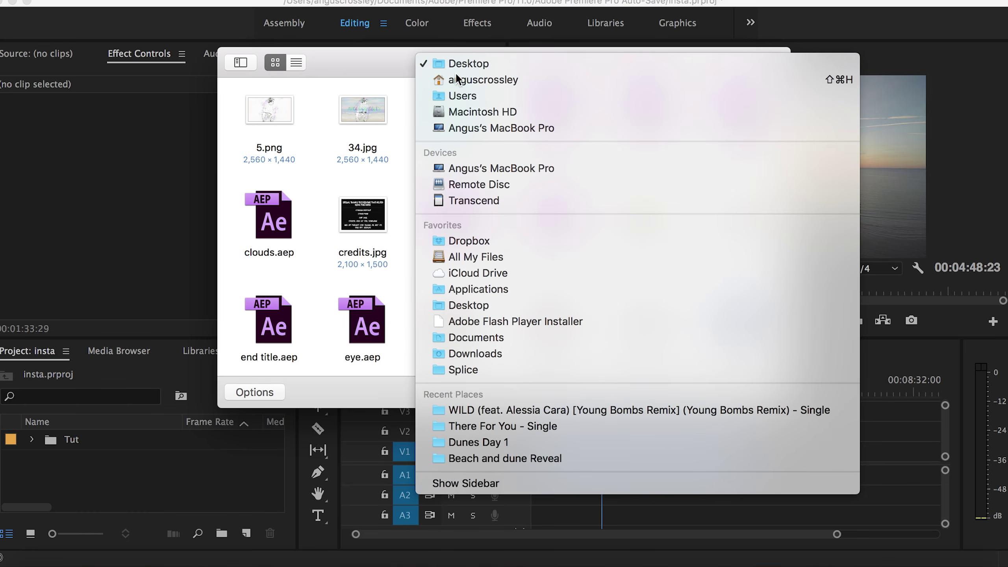
{"action": "double_click", "coordinate": [267, 221]}
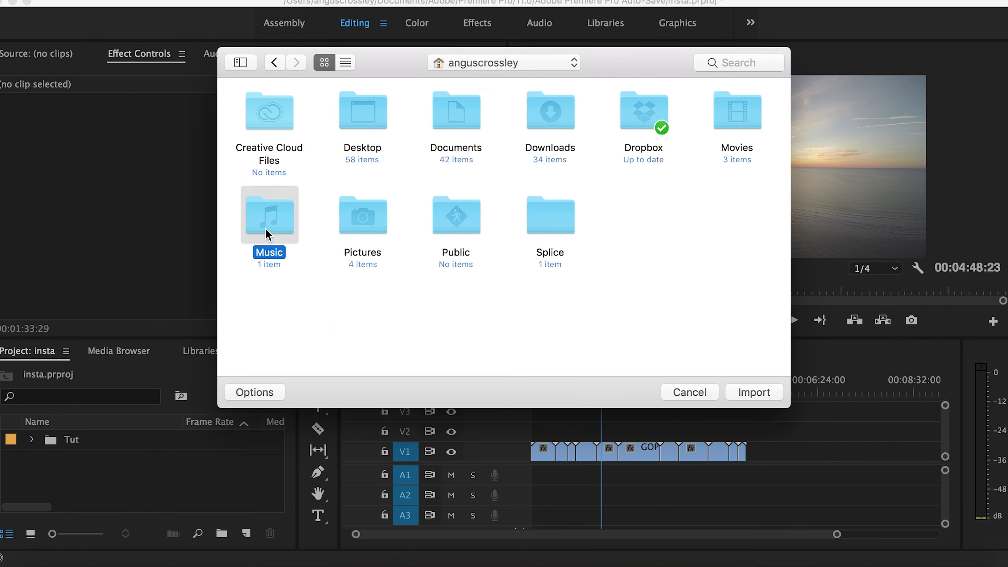
{"action": "double_click", "coordinate": [262, 112]}
{"action": "double_click", "coordinate": [614, 108]}
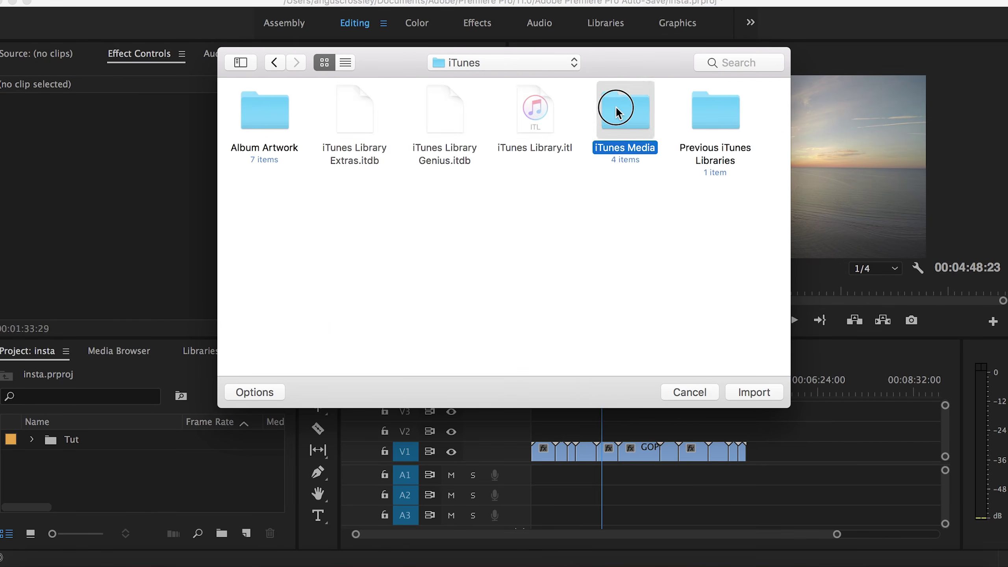
{"action": "double_click", "coordinate": [536, 113]}
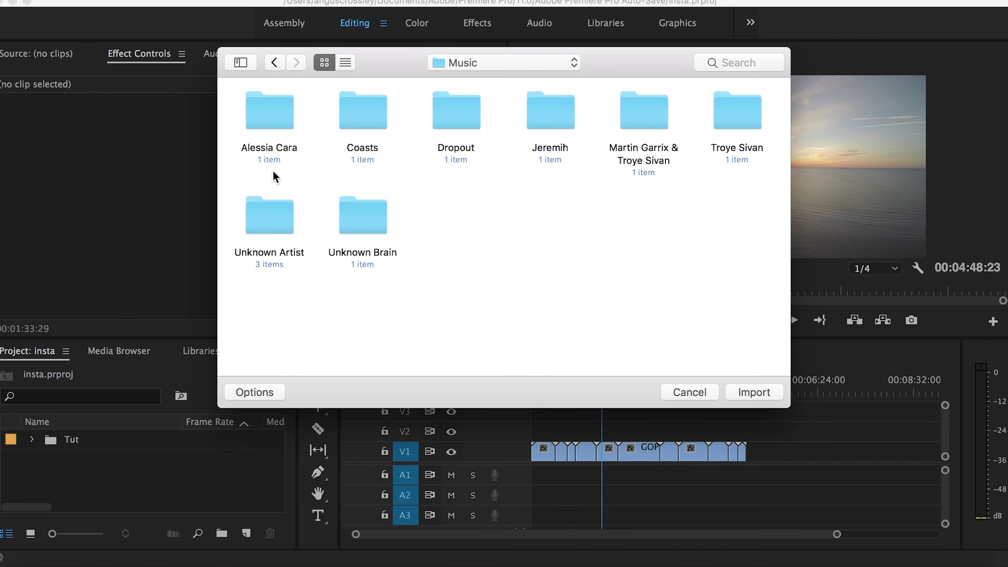
{"action": "double_click", "coordinate": [718, 126]}
{"action": "double_click", "coordinate": [266, 121]}
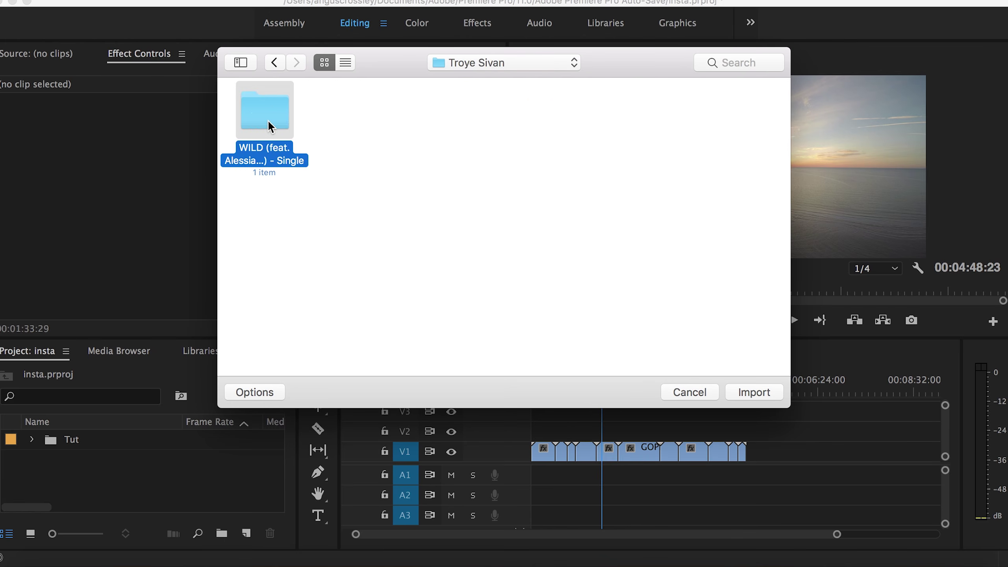
{"action": "left_click", "coordinate": [276, 129]}
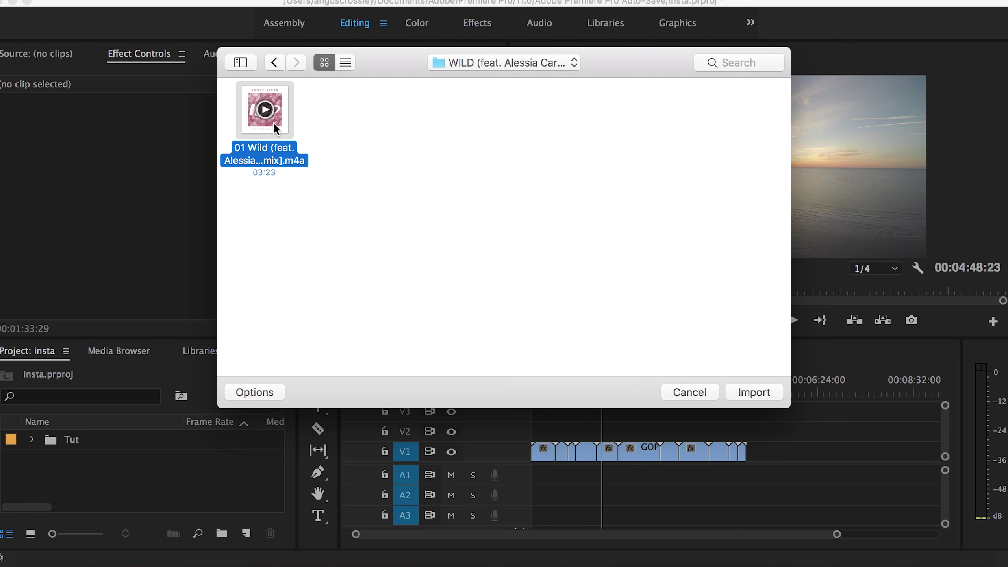
{"action": "left_click", "coordinate": [746, 393]}
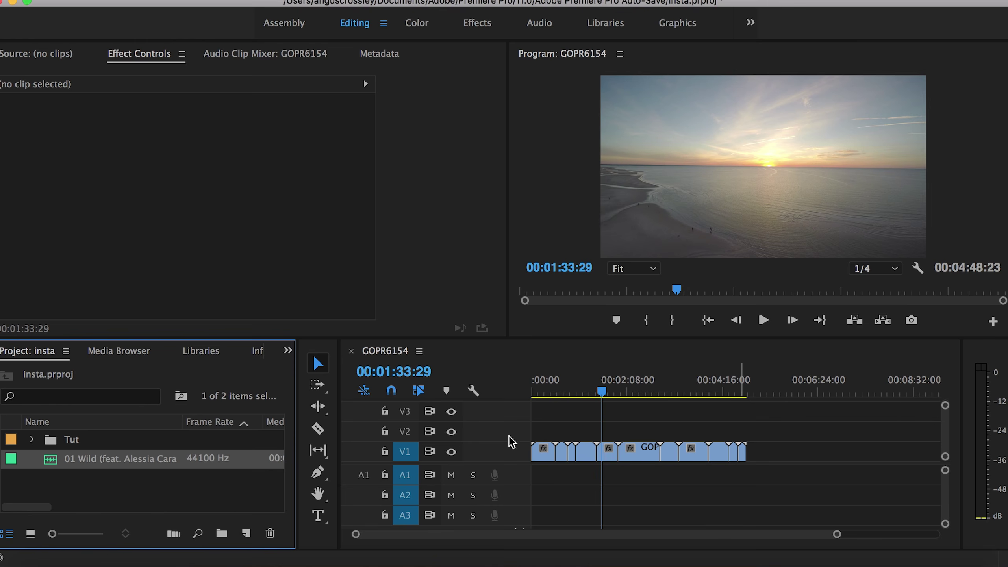
Place the song on audio track A1 at the sequence start and play it from the beginning with the footage.
{"action": "left_click_drag", "start_coordinate": [117, 472], "coordinate": [527, 483]}
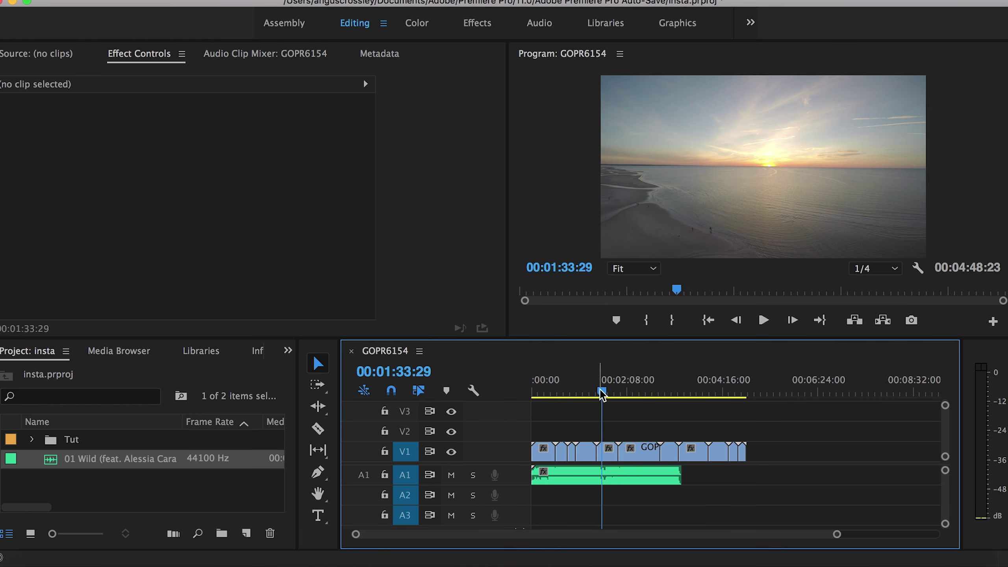
{"action": "left_click_drag", "start_coordinate": [601, 393], "coordinate": [531, 401]}
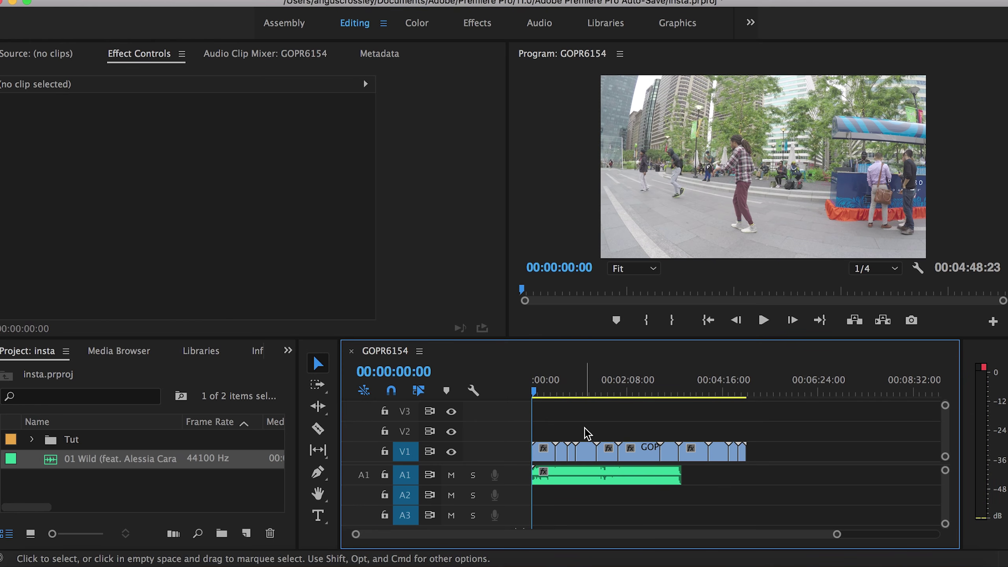
{"action": "key", "text": "space"}
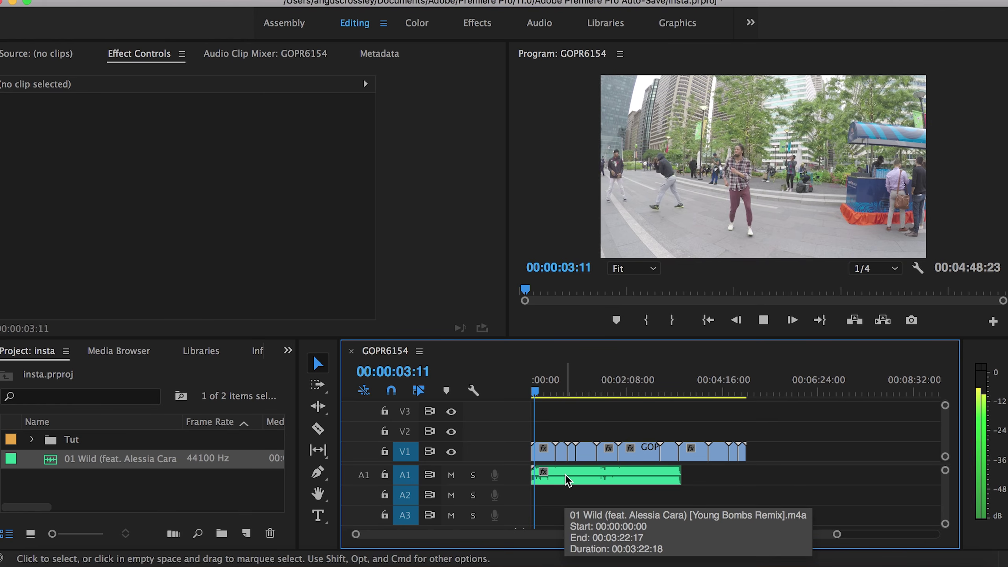
{"action": "key", "text": "space"}
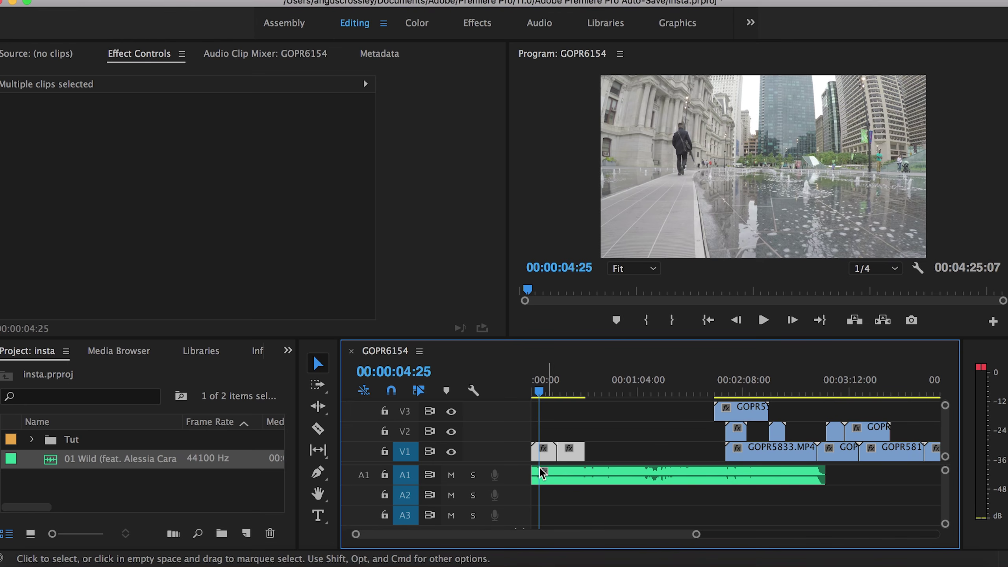
Cut the first V1 clip at 00:00:04:25, delete its remainder, and move the following clip up against the cut.
{"action": "key", "text": "c"}
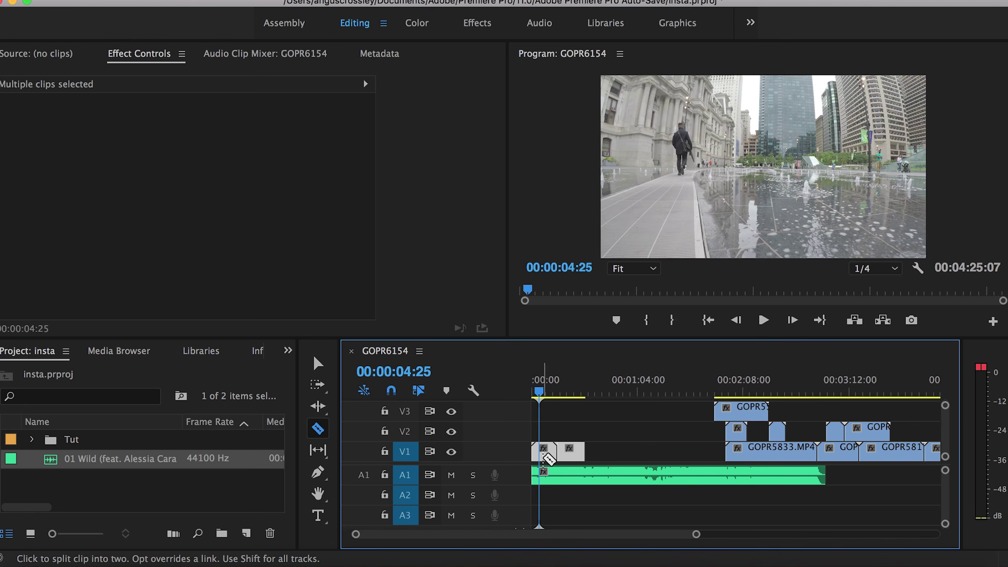
{"action": "key", "text": "v"}
{"action": "left_click", "coordinate": [551, 453]}
{"action": "key", "text": "Delete"}
{"action": "left_click_drag", "start_coordinate": [572, 453], "coordinate": [555, 455]}
{"action": "left_click", "coordinate": [533, 395]}
{"action": "key", "text": "space"}
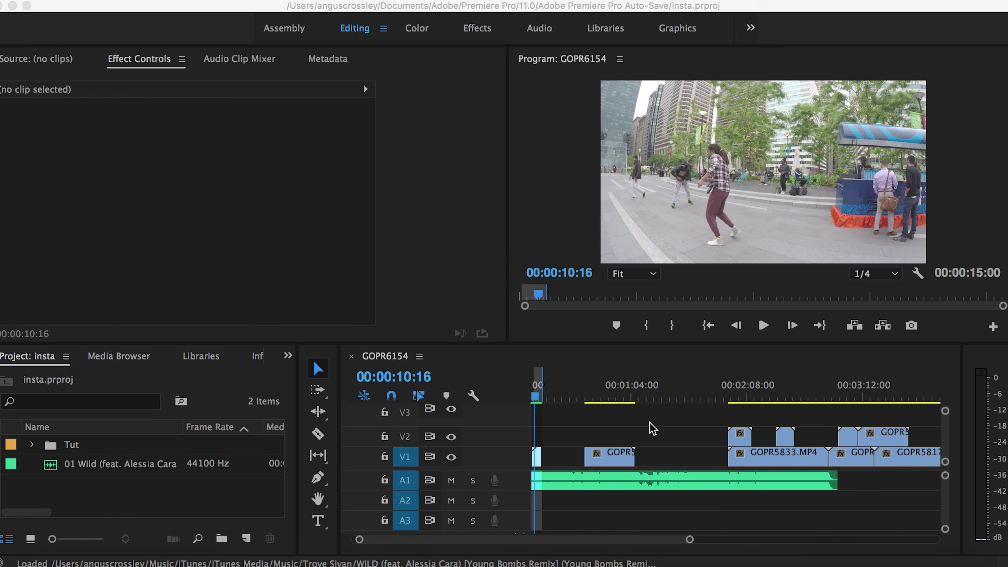
Move the first V2 clip down into the gap on V1, and shift GOPR5833.MP4 earlier behind it.
{"action": "scroll", "coordinate": [653, 428], "scroll_direction": "left", "scroll_amount": 1}
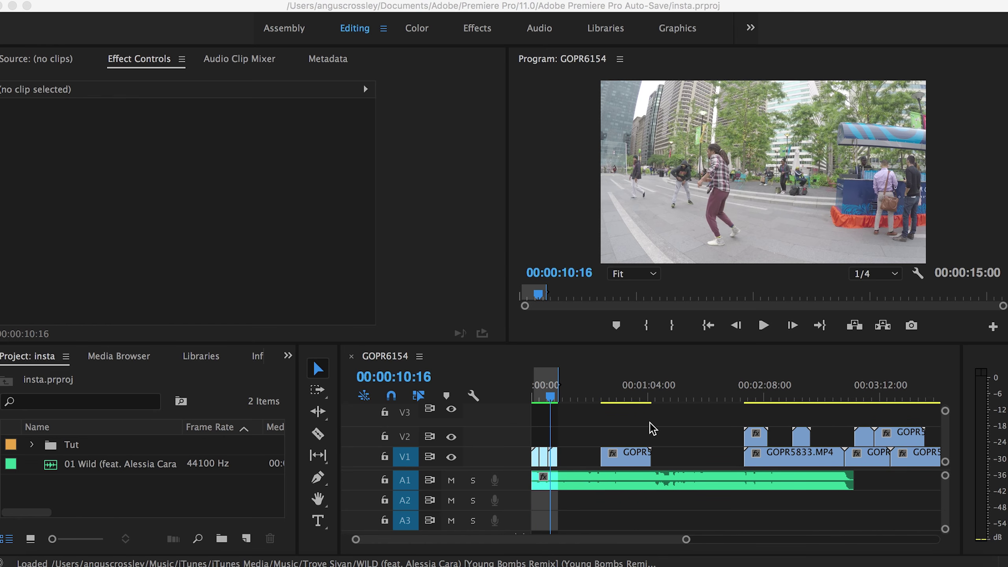
{"action": "left_click", "coordinate": [628, 397]}
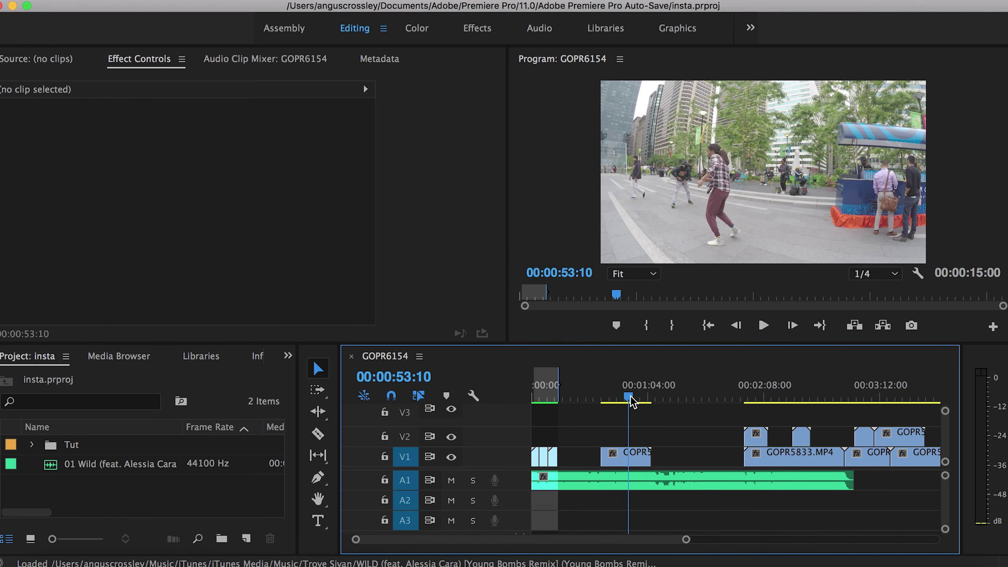
{"action": "left_click_drag", "start_coordinate": [630, 398], "coordinate": [604, 397]}
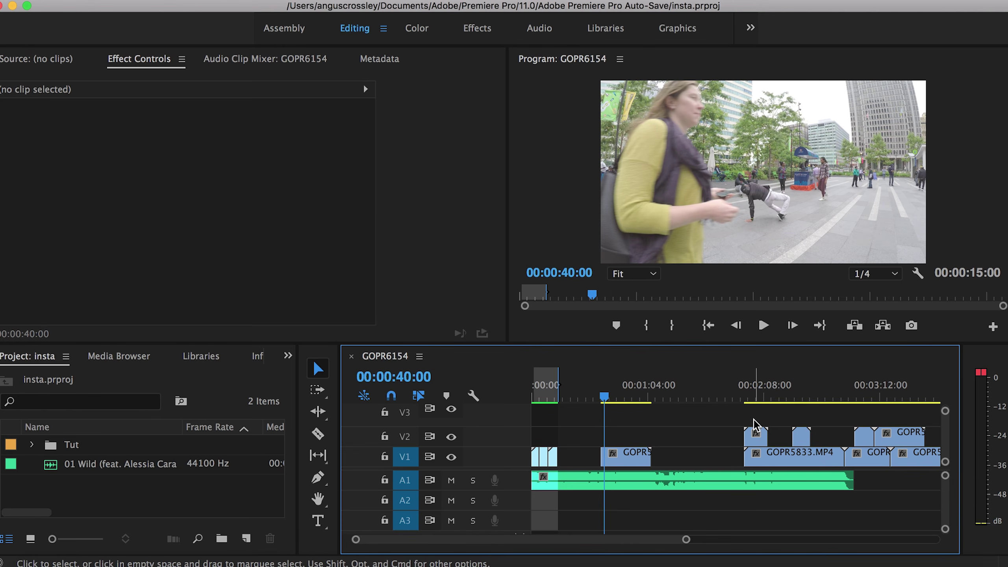
{"action": "left_click_drag", "start_coordinate": [756, 435], "coordinate": [674, 457]}
{"action": "left_click_drag", "start_coordinate": [772, 459], "coordinate": [720, 459]}
Move the next two V2 clips down onto V1, placed one after another directly behind GOPR5833.MP4.
{"action": "left_click", "coordinate": [802, 437]}
{"action": "left_click_drag", "start_coordinate": [801, 437], "coordinate": [801, 458]}
{"action": "left_click", "coordinate": [860, 437]}
{"action": "left_click_drag", "start_coordinate": [866, 436], "coordinate": [828, 460]}
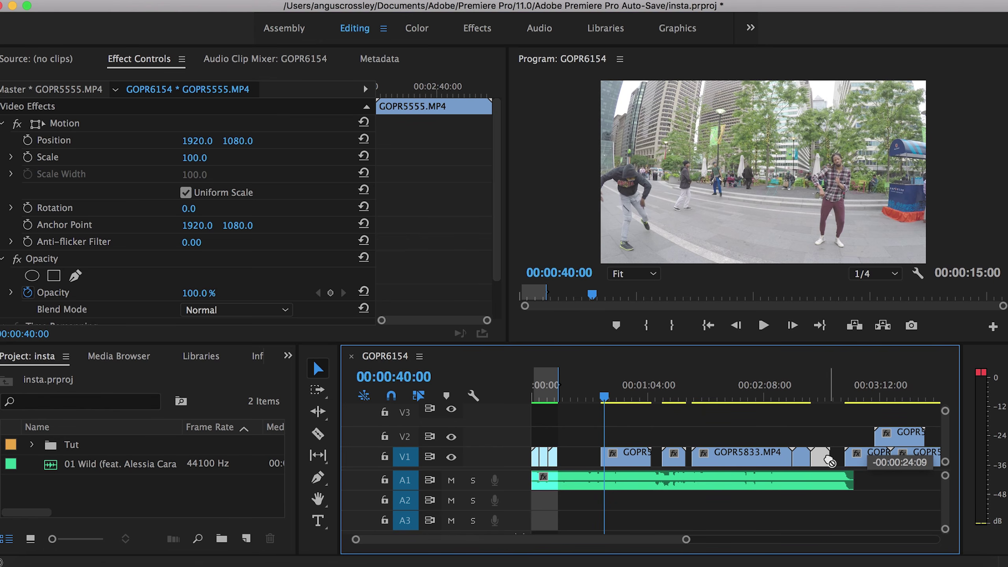
{"action": "left_click", "coordinate": [821, 397]}
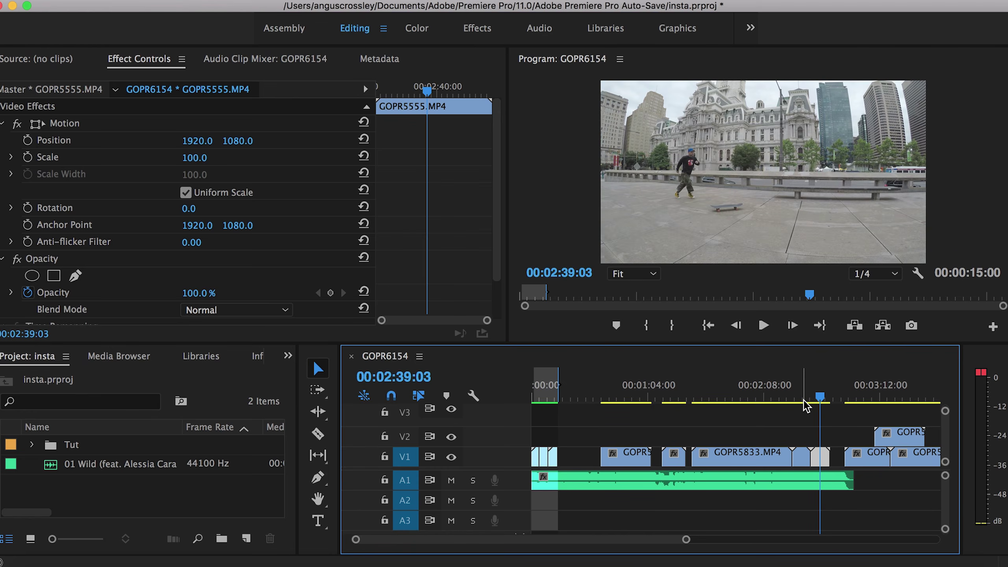
Move the third short clip on V1 (GOPR5553.MP4) up to V2, above the gap just before GOPR5821.MP4.
{"action": "left_click", "coordinate": [802, 397]}
{"action": "left_click", "coordinate": [753, 402]}
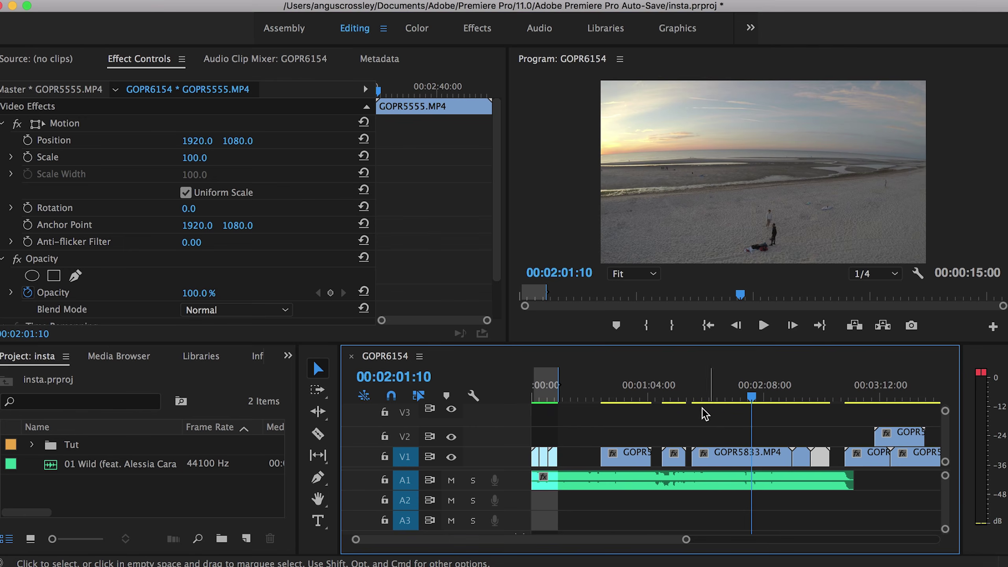
{"action": "left_click", "coordinate": [678, 404]}
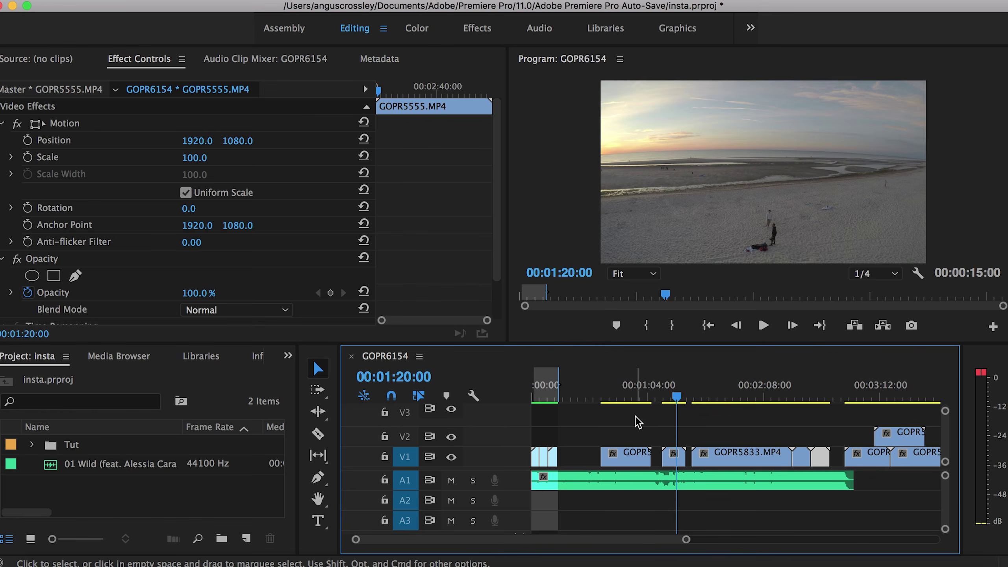
{"action": "mouse_move", "coordinate": [548, 402]}
{"action": "left_mouse_down"}
{"action": "mouse_move", "coordinate": [536, 404]}
{"action": "mouse_move", "coordinate": [554, 400]}
{"action": "left_mouse_up"}
{"action": "left_click_drag", "start_coordinate": [558, 463], "coordinate": [659, 437]}
Review the clips at the end of the sequence and move GOPR5818.MP4 down to V1 directly behind the two opening clips.
{"action": "scroll", "coordinate": [898, 429], "scroll_direction": "down", "scroll_amount": 5}
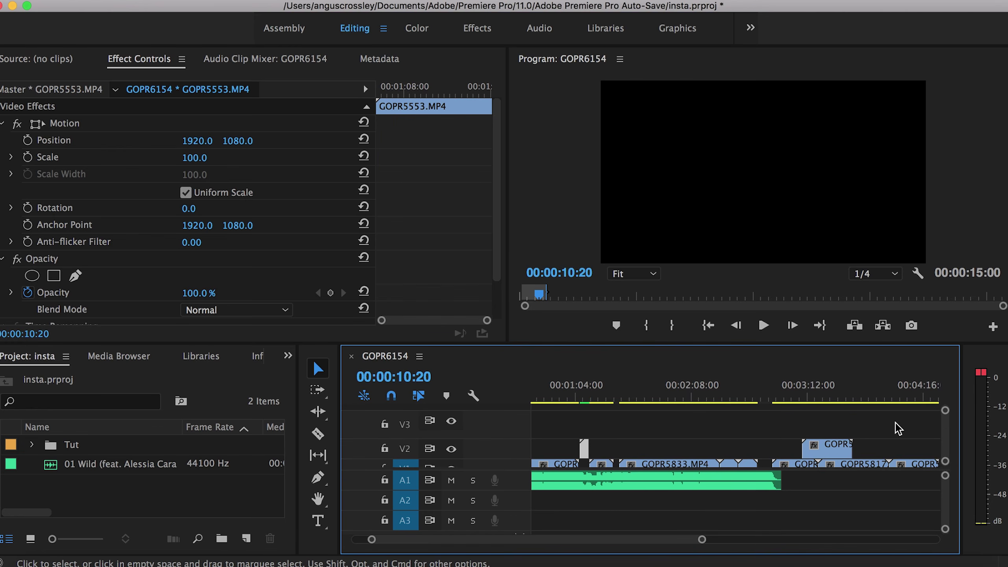
{"action": "left_click", "coordinate": [871, 397]}
{"action": "scroll", "coordinate": [872, 428], "scroll_direction": "down", "scroll_amount": 2}
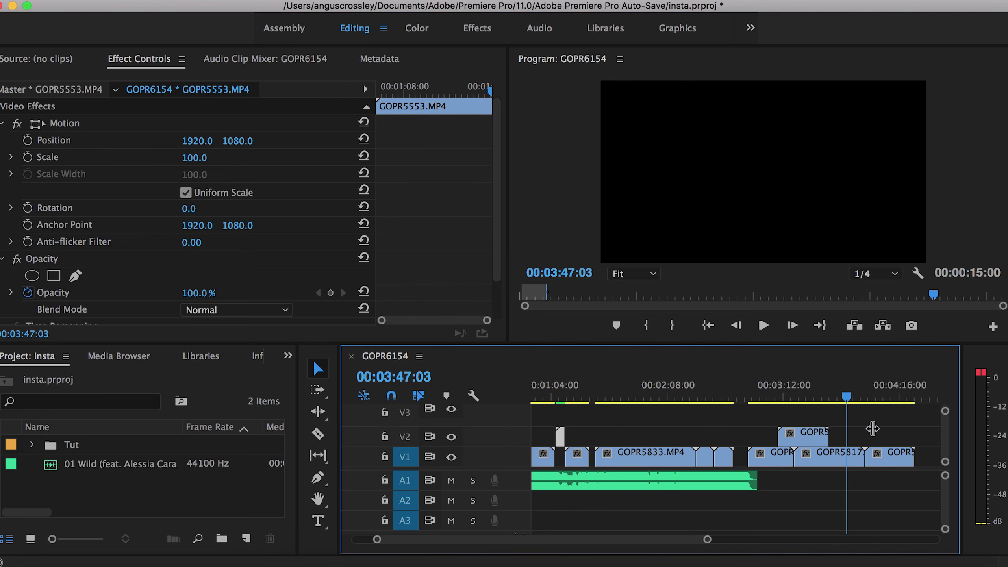
{"action": "left_click", "coordinate": [896, 397]}
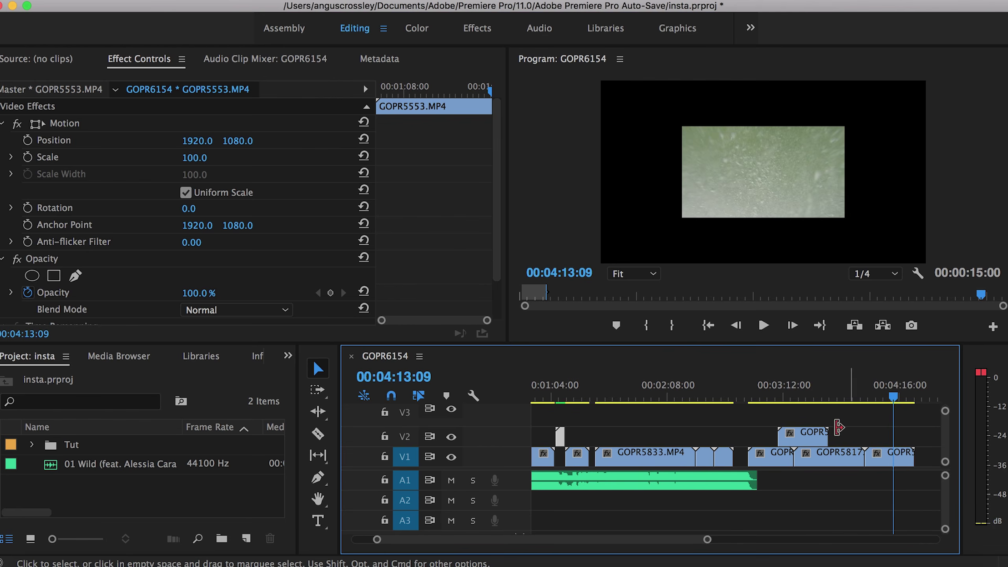
{"action": "left_click", "coordinate": [806, 396]}
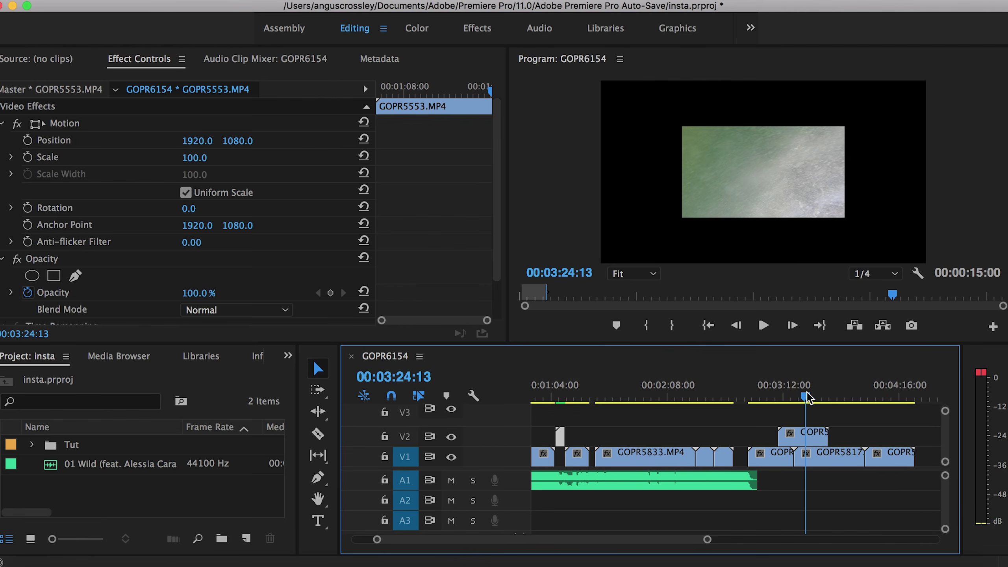
{"action": "left_click", "coordinate": [766, 396]}
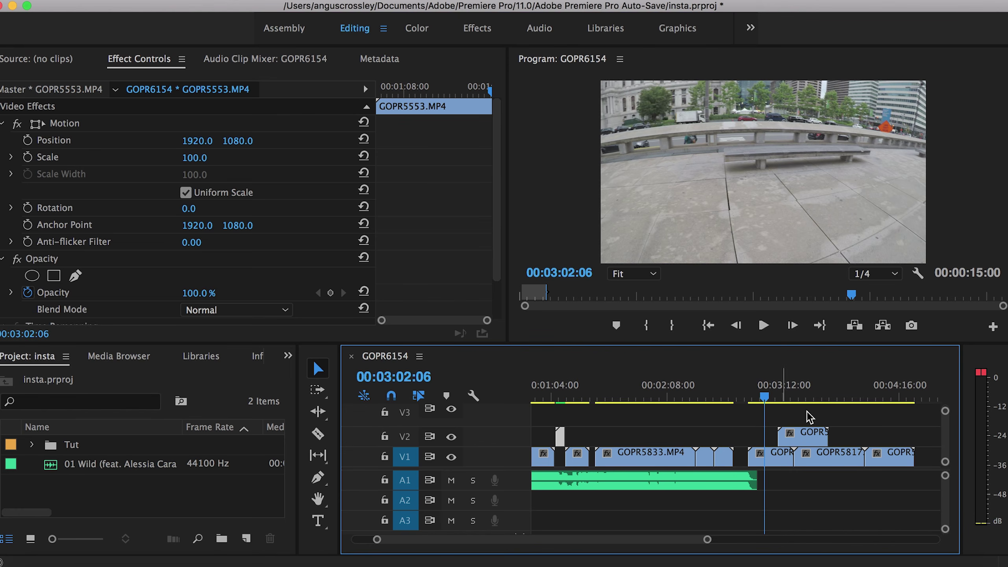
{"action": "left_click", "coordinate": [884, 396]}
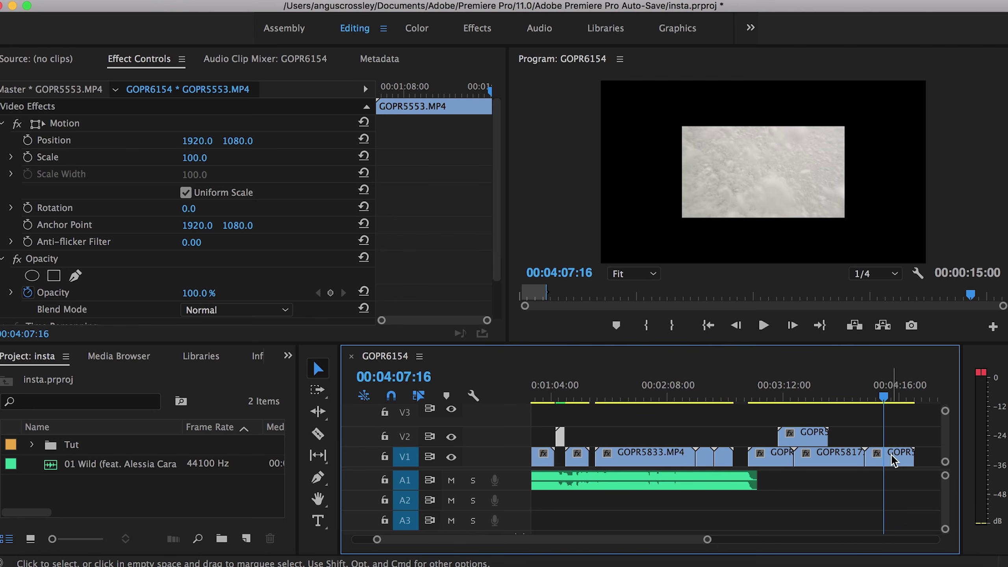
{"action": "left_click_drag", "start_coordinate": [893, 461], "coordinate": [632, 428]}
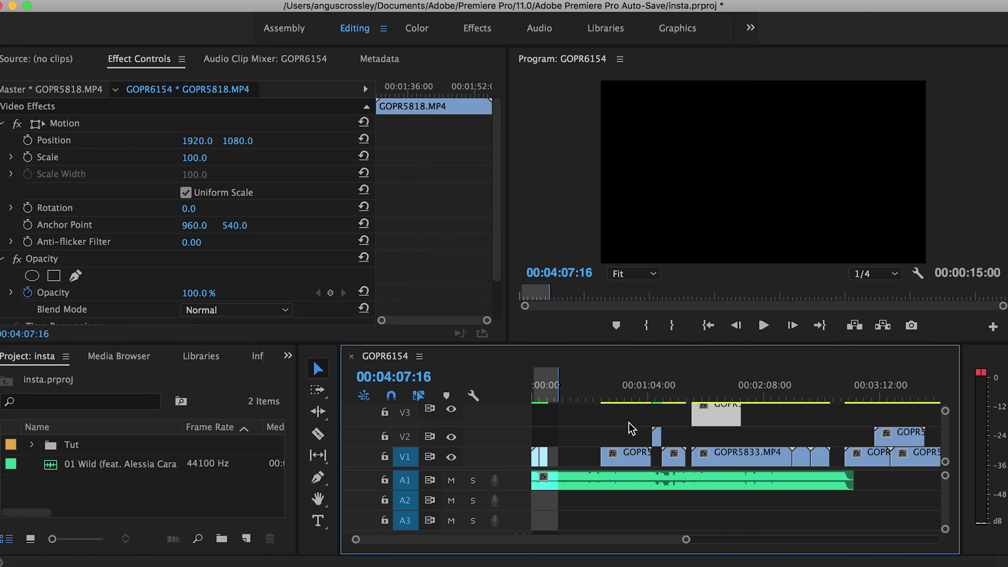
{"action": "left_click_drag", "start_coordinate": [729, 426], "coordinate": [589, 461]}
Review the sequence around 00:00:08:20 with the song, and play the GOPR5553.MP4 footage from 00:00:49:22.
{"action": "scroll", "coordinate": [588, 461], "scroll_direction": "up", "scroll_amount": 5}
{"action": "left_click", "coordinate": [588, 397]}
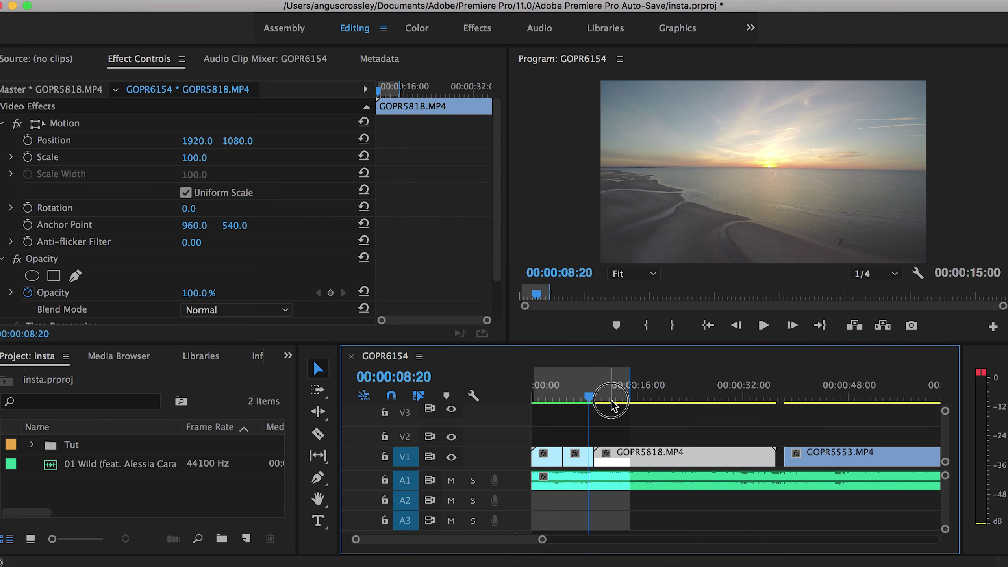
{"action": "left_click", "coordinate": [602, 397]}
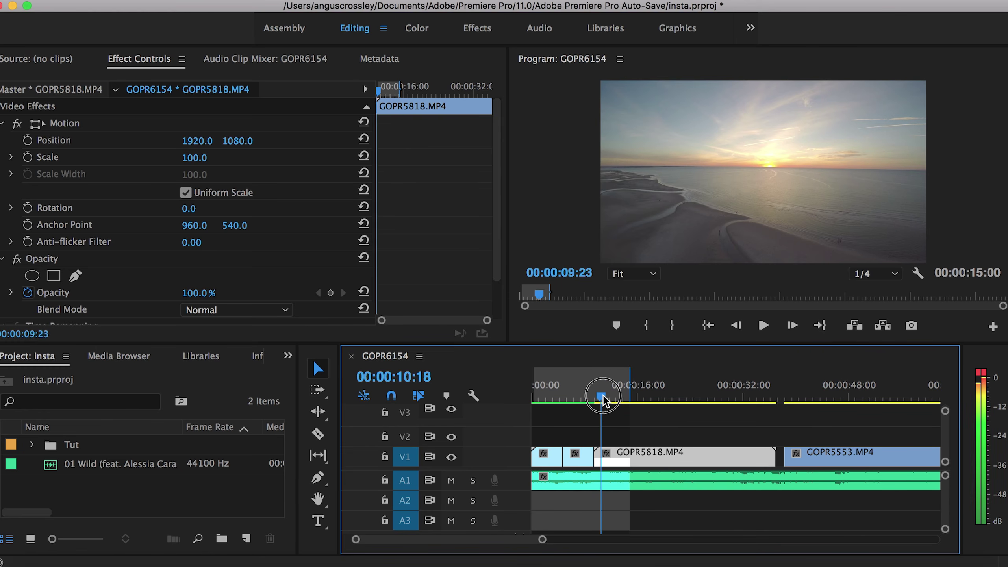
{"action": "left_click_drag", "start_coordinate": [602, 397], "coordinate": [653, 403]}
{"action": "scroll", "coordinate": [685, 423], "scroll_direction": "down", "scroll_amount": 3}
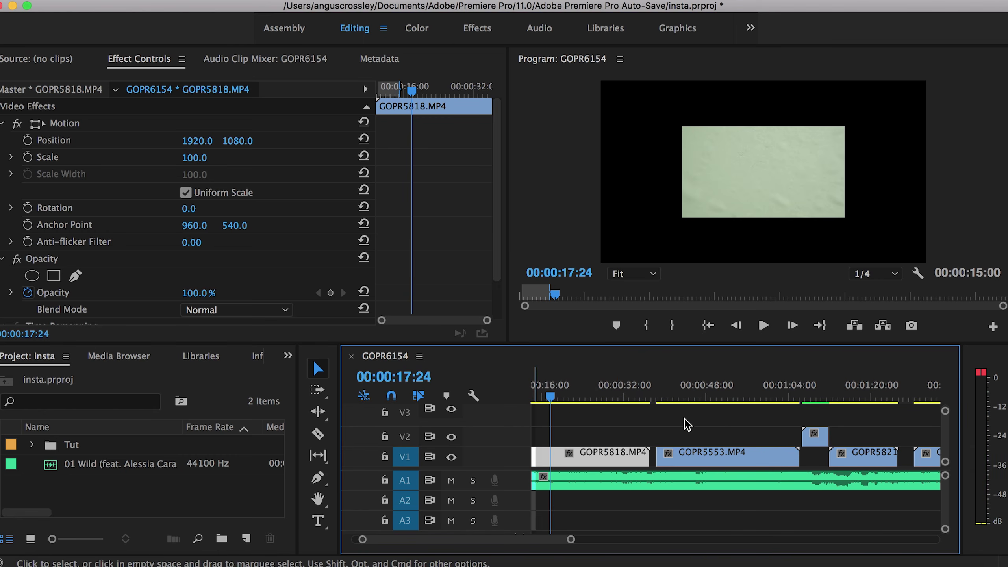
{"action": "scroll", "coordinate": [687, 424], "scroll_direction": "up", "scroll_amount": 3}
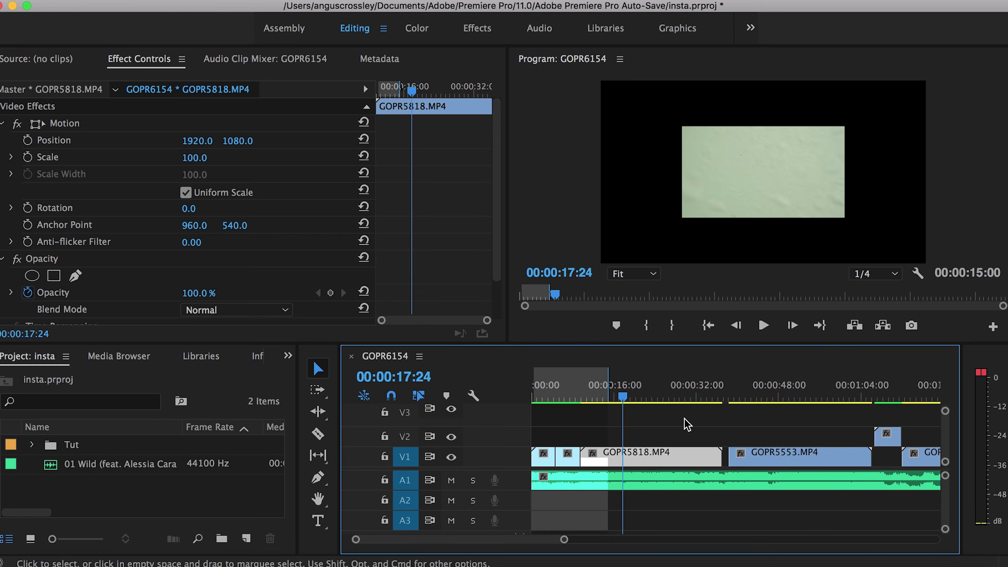
{"action": "scroll", "coordinate": [687, 425], "scroll_direction": "down", "scroll_amount": 5}
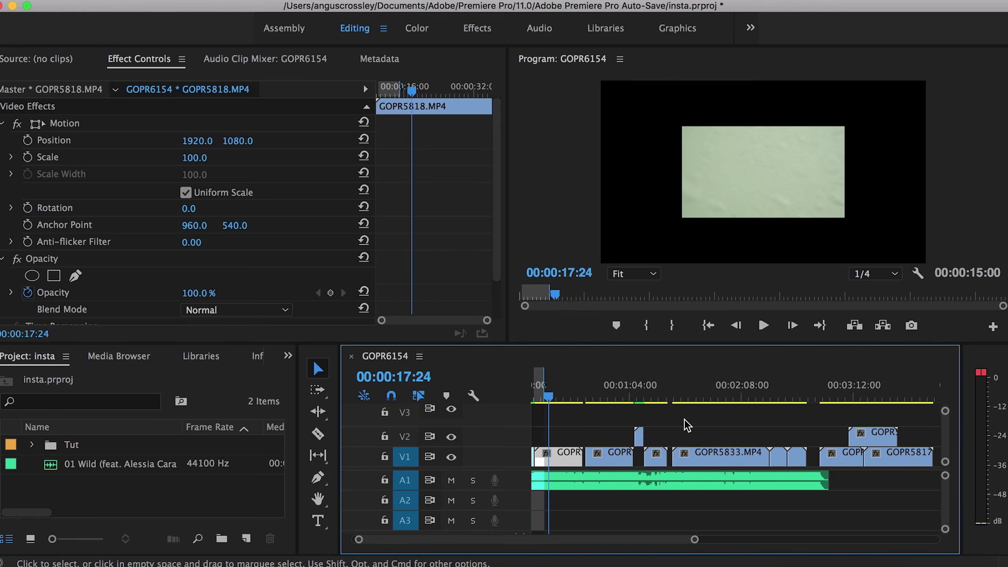
{"action": "left_click_drag", "start_coordinate": [551, 400], "coordinate": [606, 403]}
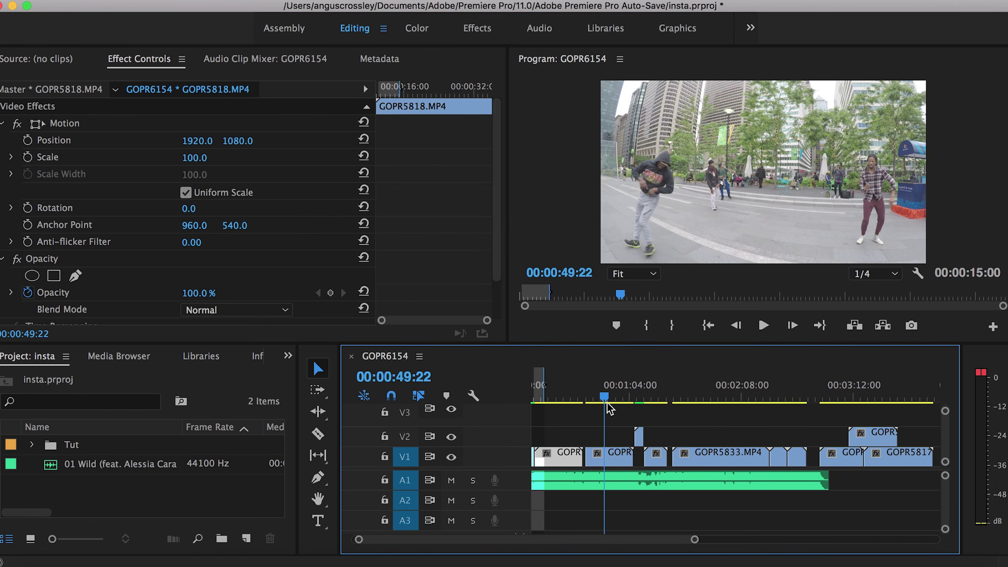
{"action": "key", "text": "space"}
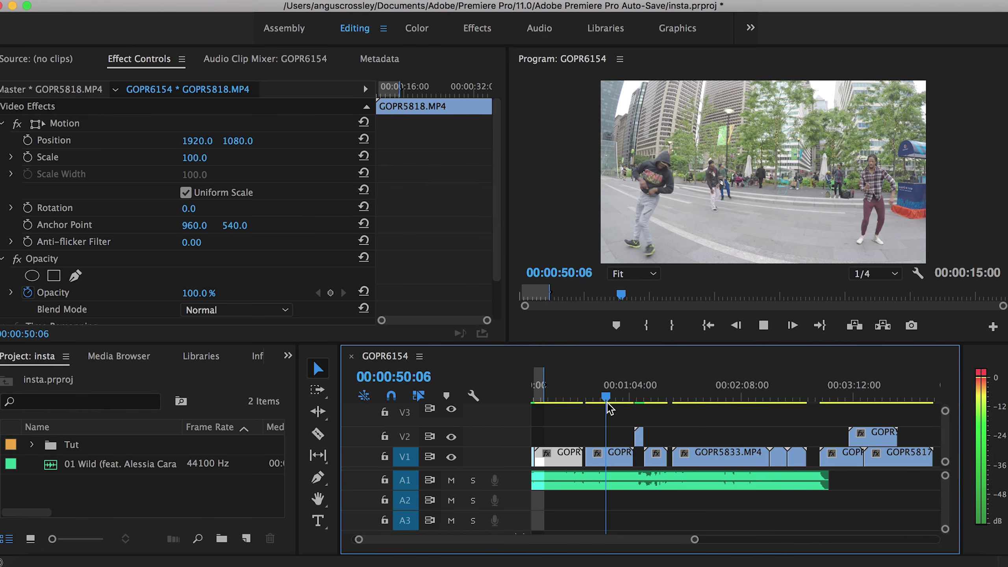
{"action": "key", "text": "space"}
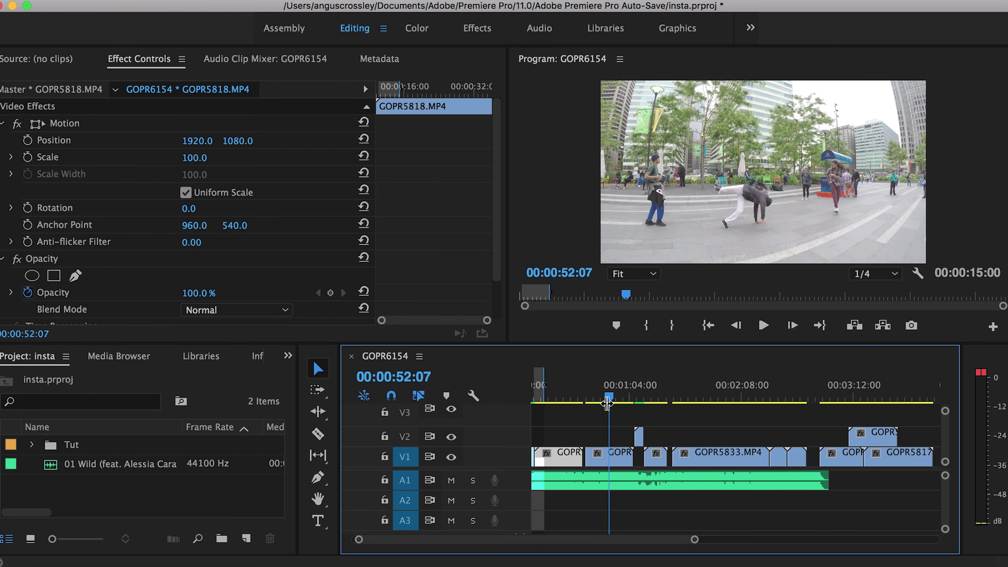
Shorten the V2 clip ahead of GOPR5821.MP4 by cutting it and deleting the unwanted piece.
{"action": "mouse_move", "coordinate": [639, 441]}
{"action": "left_mouse_down"}
{"action": "mouse_move", "coordinate": [608, 430]}
{"action": "mouse_move", "coordinate": [651, 453]}
{"action": "mouse_move", "coordinate": [655, 443]}
{"action": "mouse_move", "coordinate": [639, 439]}
{"action": "left_mouse_up"}
{"action": "left_click", "coordinate": [621, 460]}
{"action": "key", "text": "="}
{"action": "key", "text": "c"}
{"action": "left_click", "coordinate": [566, 439]}
{"action": "key", "text": "v"}
{"action": "left_click", "coordinate": [581, 435]}
{"action": "key", "text": "Delete"}
Move GOPR5821.MP4 up to V2 behind the shortened clip, cut it just before 00:01:04:00, and delete the remainder.
{"action": "left_click", "coordinate": [640, 460]}
{"action": "left_click_drag", "start_coordinate": [639, 461], "coordinate": [582, 436]}
{"action": "key", "text": "c"}
{"action": "left_click", "coordinate": [583, 438]}
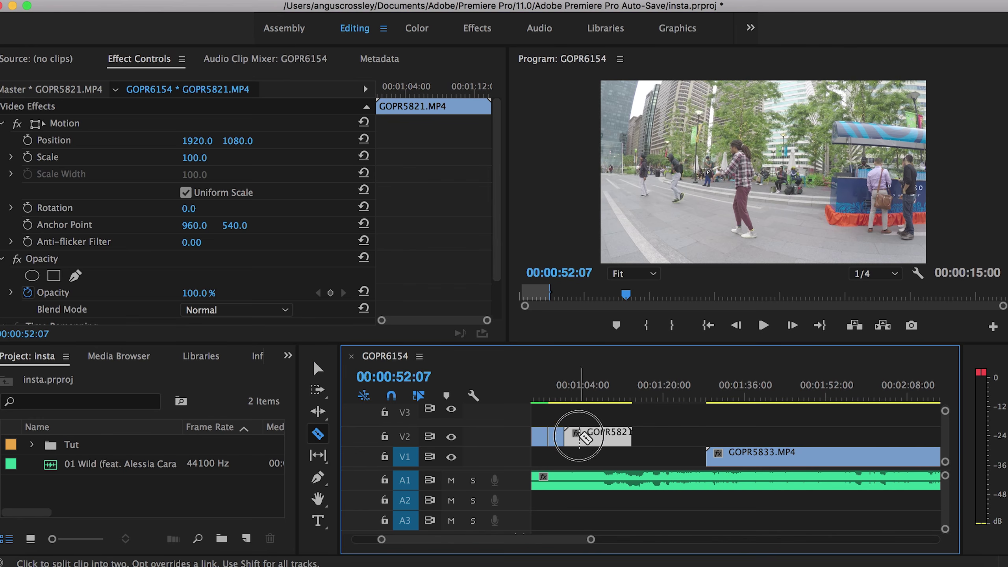
{"action": "key", "text": "v"}
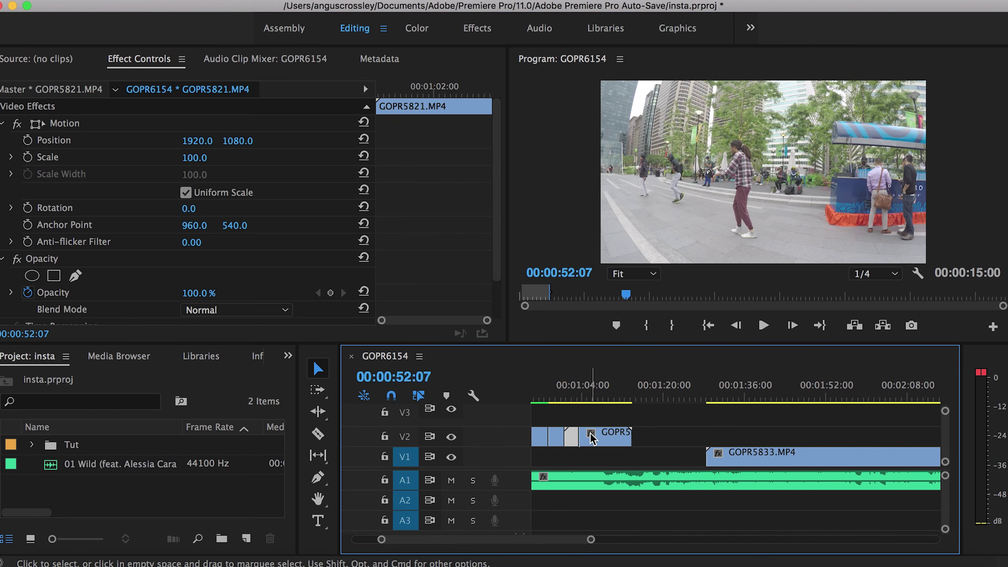
{"action": "key", "text": "Delete"}
Move GOPR5833.MP4 up to V2 and earlier, towards the trimmed GOPR5821.MP4.
{"action": "left_click_drag", "start_coordinate": [713, 450], "coordinate": [621, 438]}
{"action": "scroll", "coordinate": [621, 437], "scroll_direction": "left", "scroll_amount": 5}
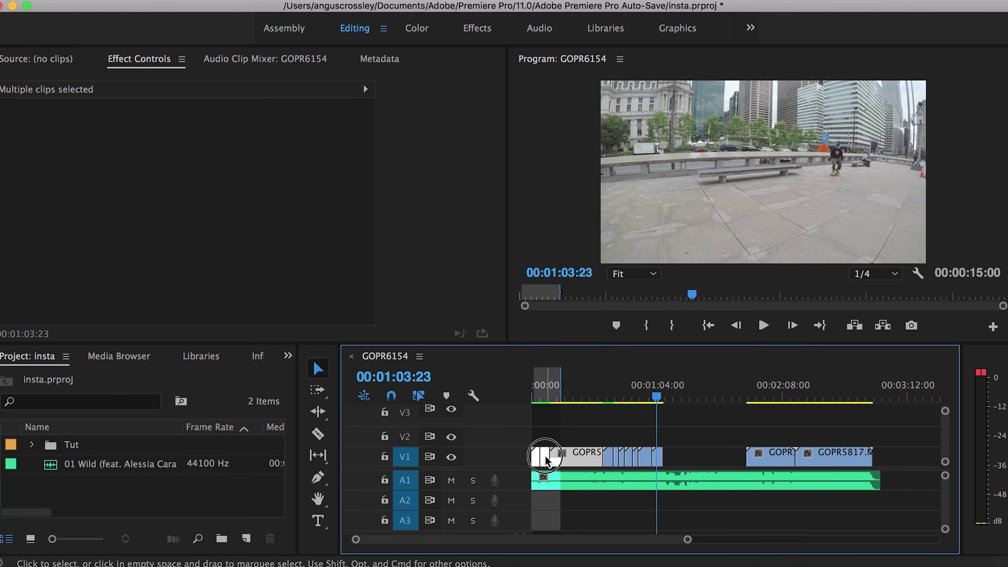
Move the three opening clips behind the run of short V1 clips, and bring the short clips to the sequence start.
{"action": "left_click_drag", "start_coordinate": [548, 453], "coordinate": [621, 434]}
{"action": "left_click_drag", "start_coordinate": [679, 453], "coordinate": [594, 439]}
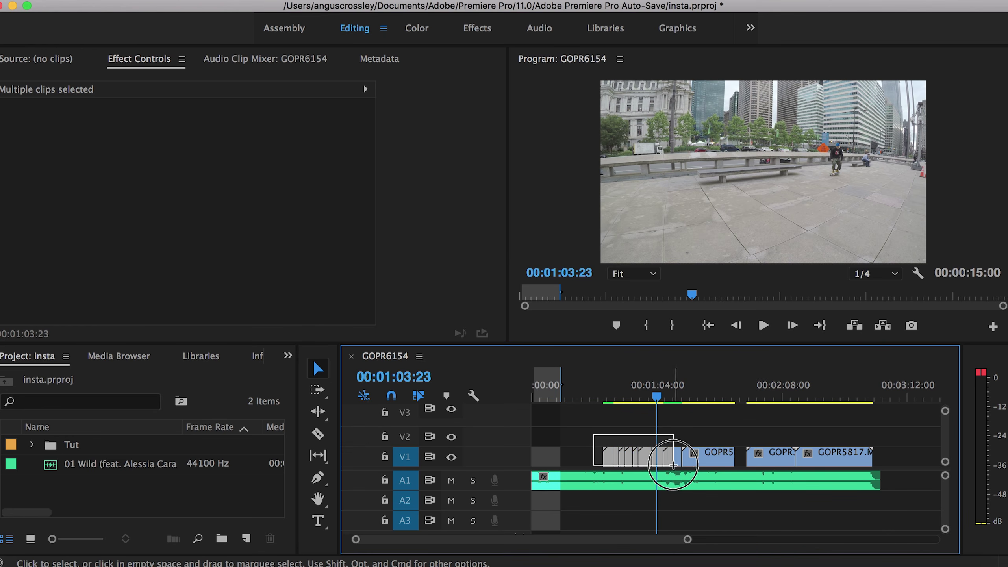
{"action": "left_click_drag", "start_coordinate": [658, 468], "coordinate": [587, 459]}
{"action": "left_click", "coordinate": [584, 398]}
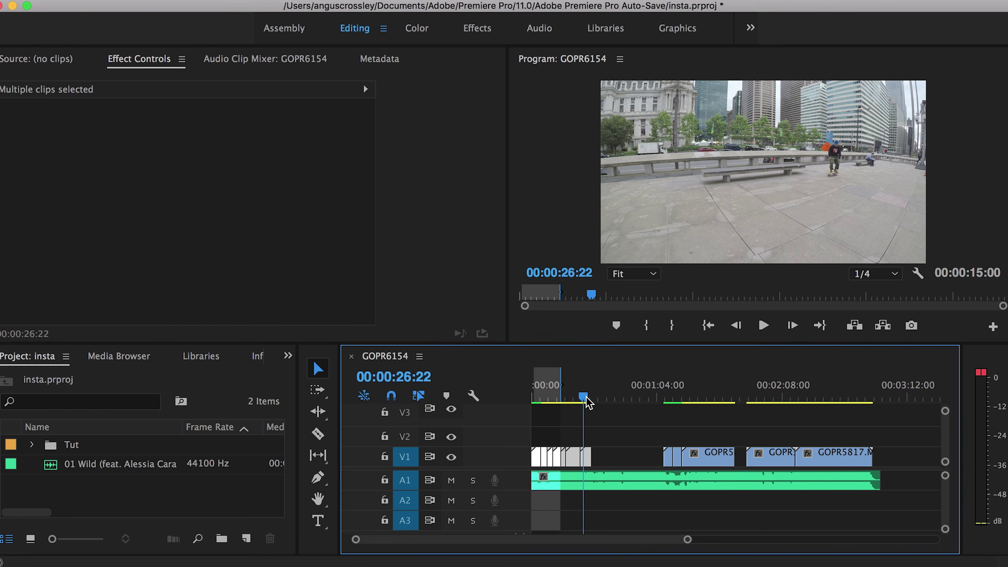
{"action": "left_click_drag", "start_coordinate": [583, 400], "coordinate": [538, 399]}
Shift the three former opening clips earlier on V1 towards the short clips, and postpone the Flash Player update.
{"action": "left_click_drag", "start_coordinate": [665, 431], "coordinate": [660, 457]}
{"action": "left_click", "coordinate": [625, 401]}
{"action": "left_click_drag", "start_coordinate": [626, 401], "coordinate": [635, 401]}
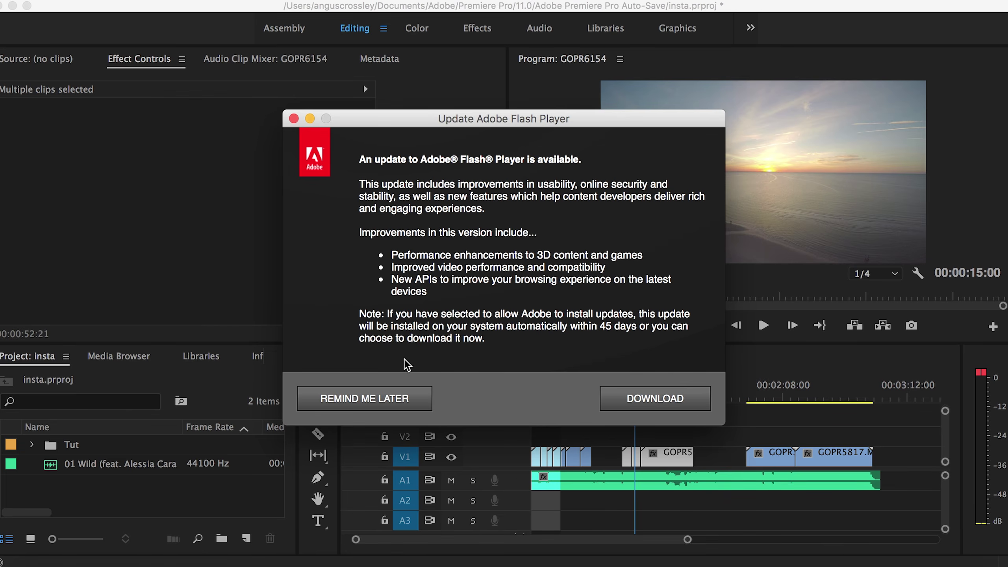
{"action": "left_click", "coordinate": [387, 406]}
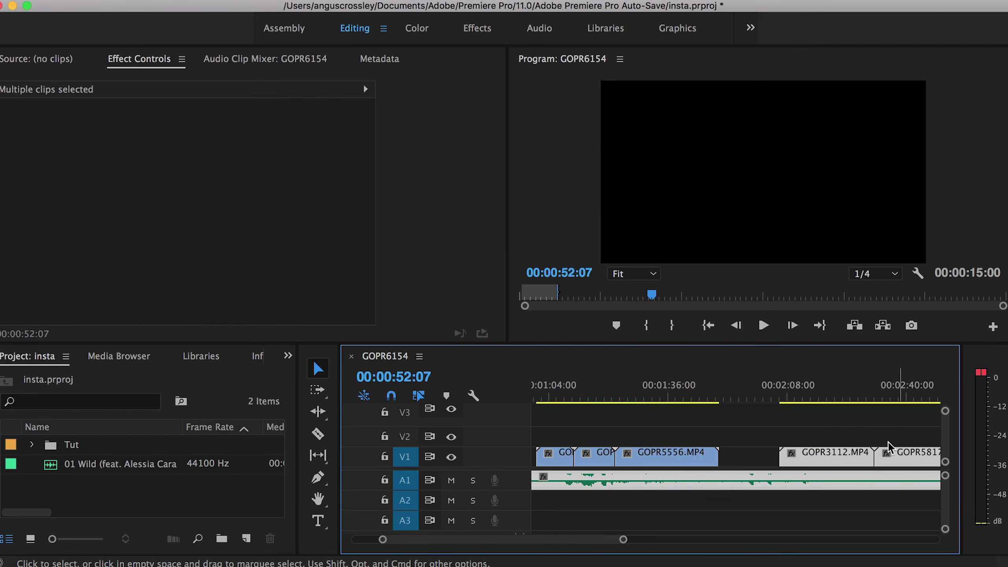
Move GOPR3112.MP4 and GOPR5817.MP4 directly behind GOPR5556.MP4 on V1, and shift the clips after the remaining gap earlier.
{"action": "mouse_move", "coordinate": [830, 436]}
{"action": "left_mouse_down"}
{"action": "mouse_move", "coordinate": [894, 452]}
{"action": "mouse_move", "coordinate": [830, 453]}
{"action": "left_mouse_up"}
{"action": "key", "text": "minus"}
{"action": "key", "text": "minus"}
{"action": "key", "text": "equal"}
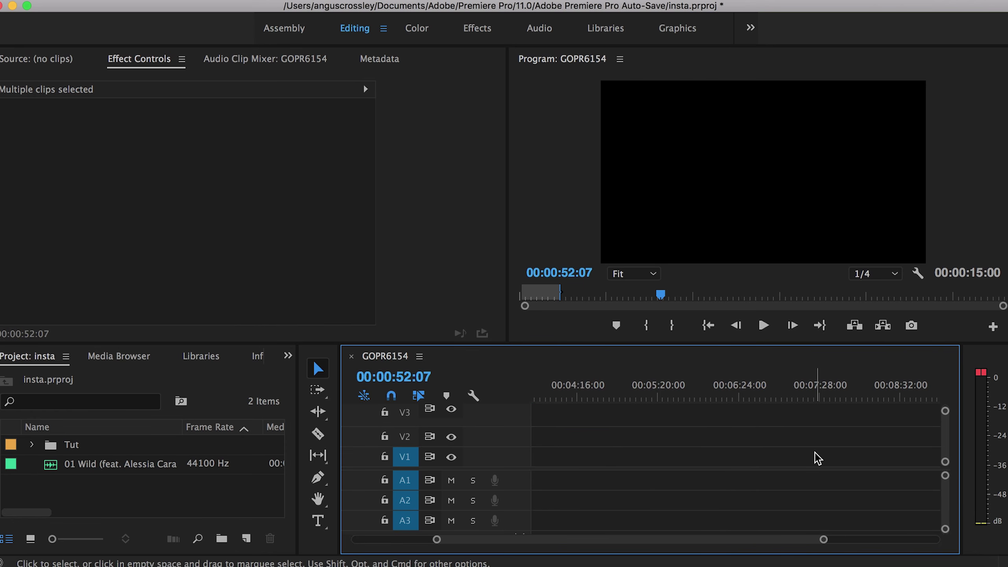
{"action": "key", "text": "equal"}
{"action": "key", "text": "equal"}
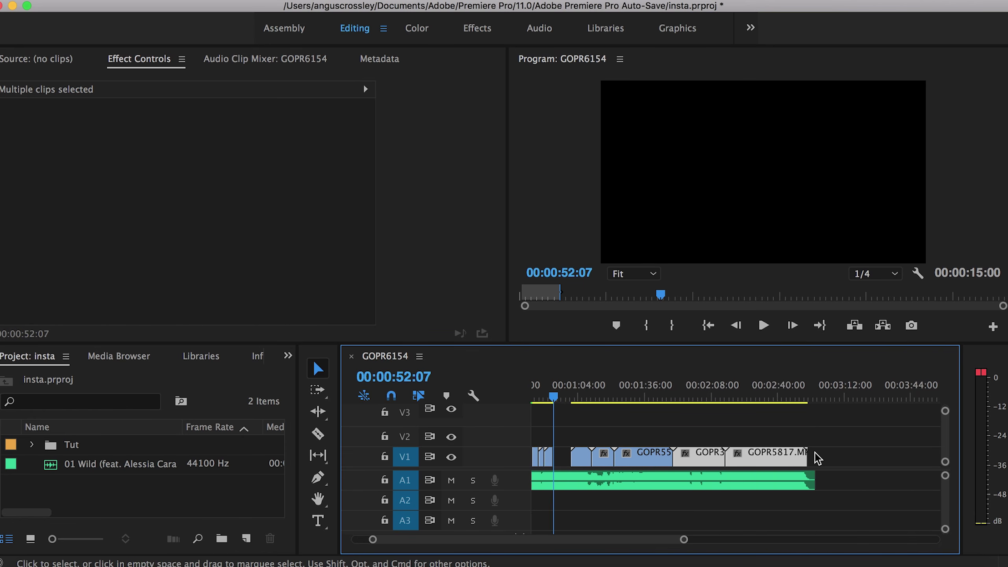
{"action": "left_click_drag", "start_coordinate": [605, 455], "coordinate": [588, 455]}
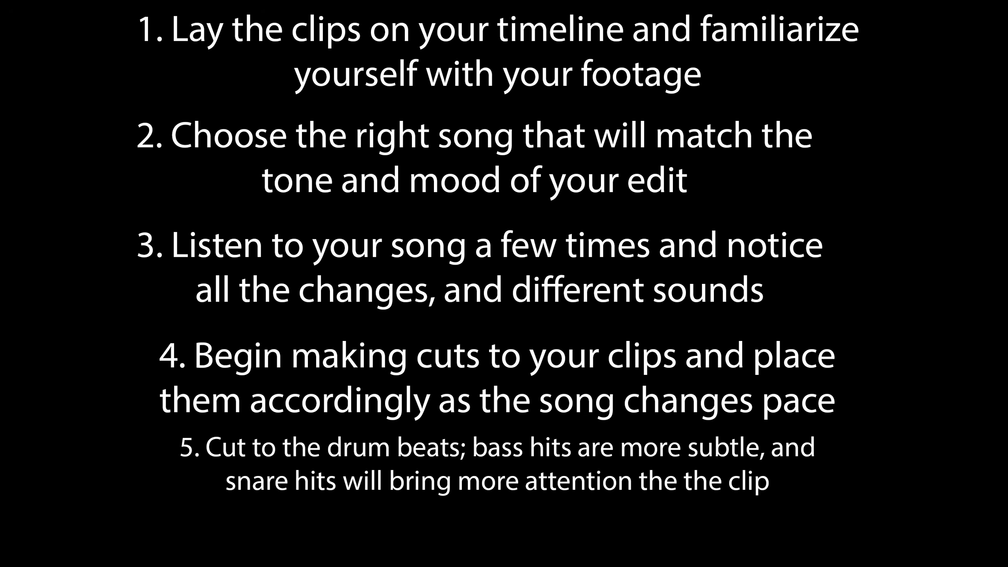